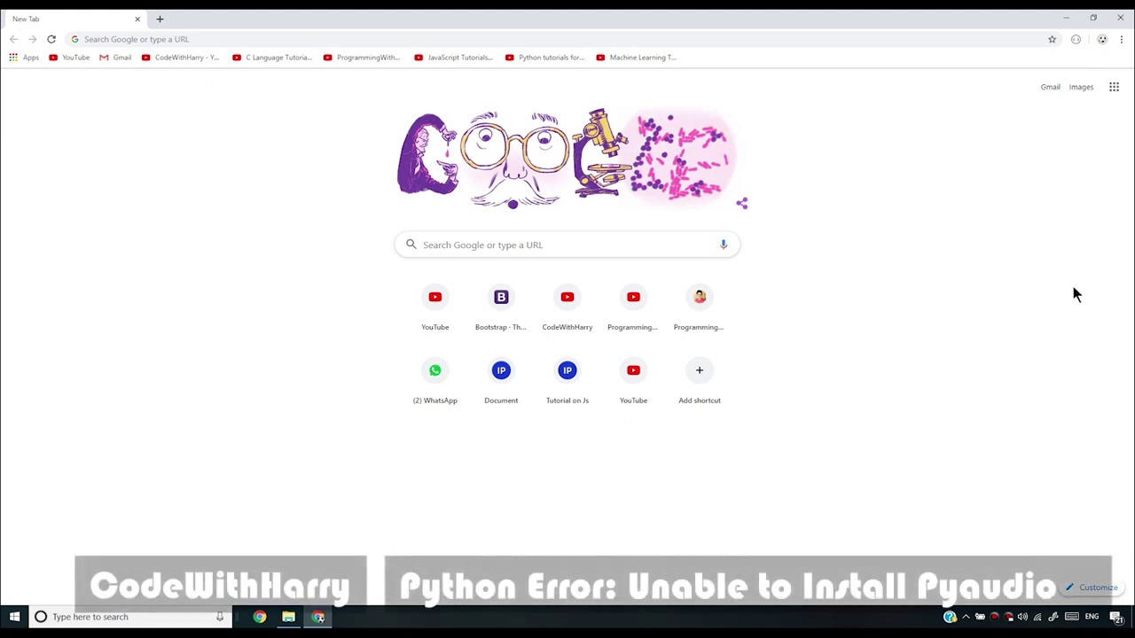
# Load the CodeWithHarry channel from its bookmark and start Windows PowerShell (Admin) from Start.
pyautogui.click(164, 59)
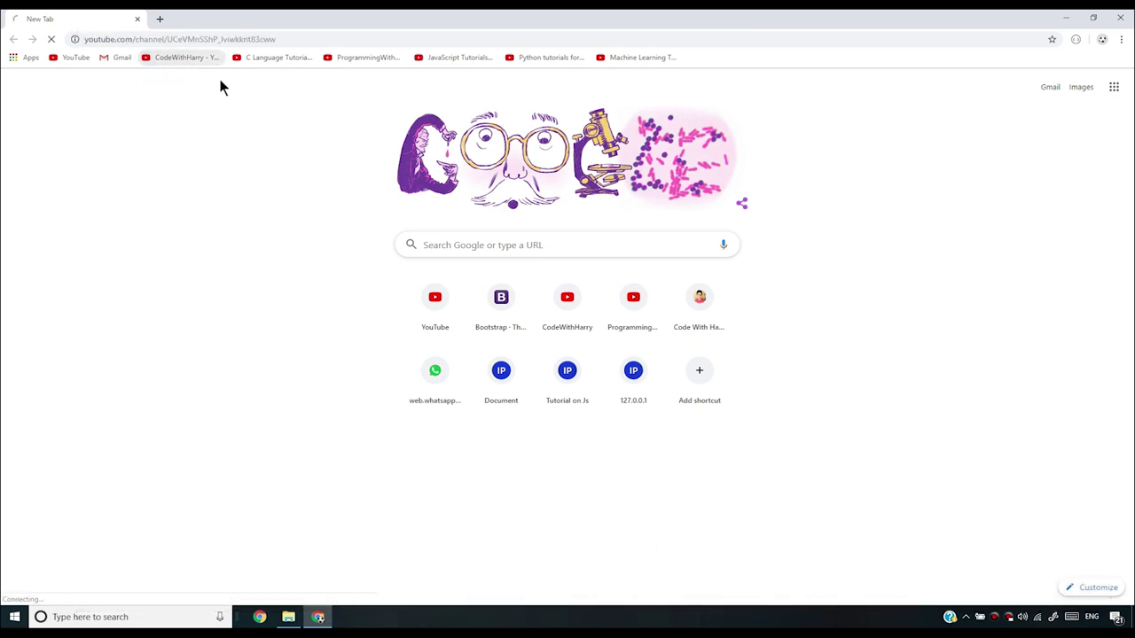
pyautogui.rightClick(14, 617)
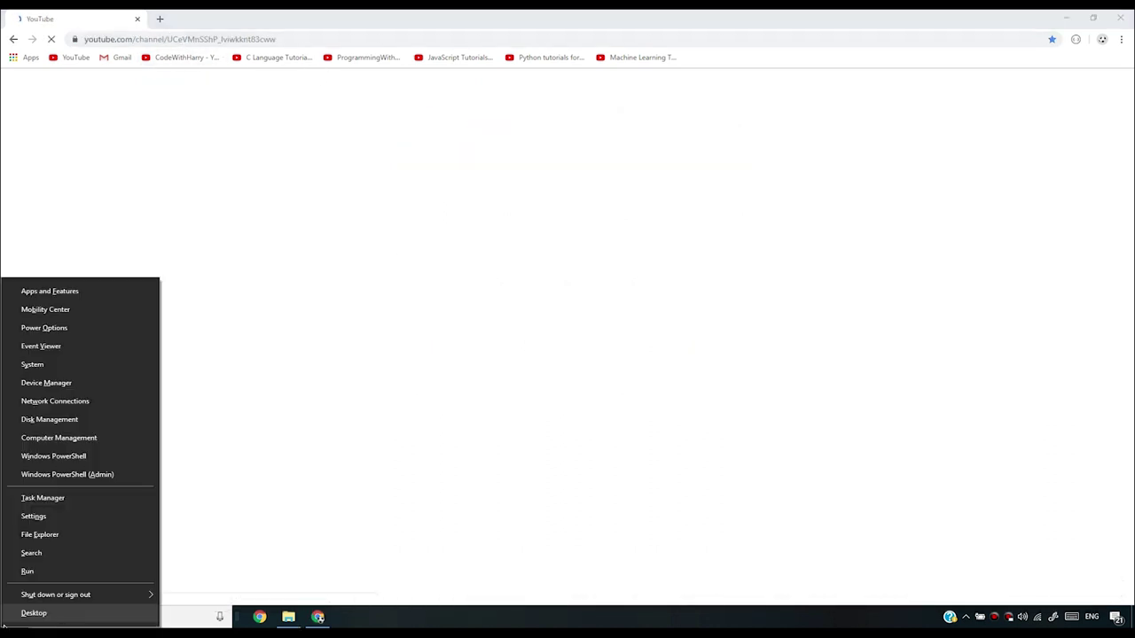
pyautogui.click(78, 468)
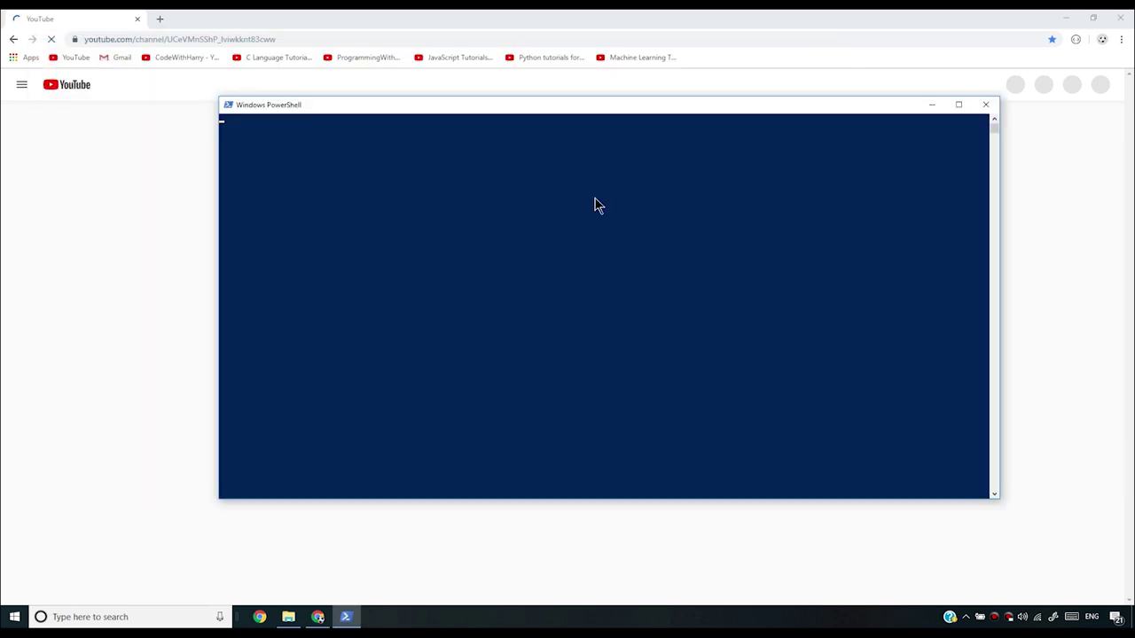
pyautogui.click(649, 285)
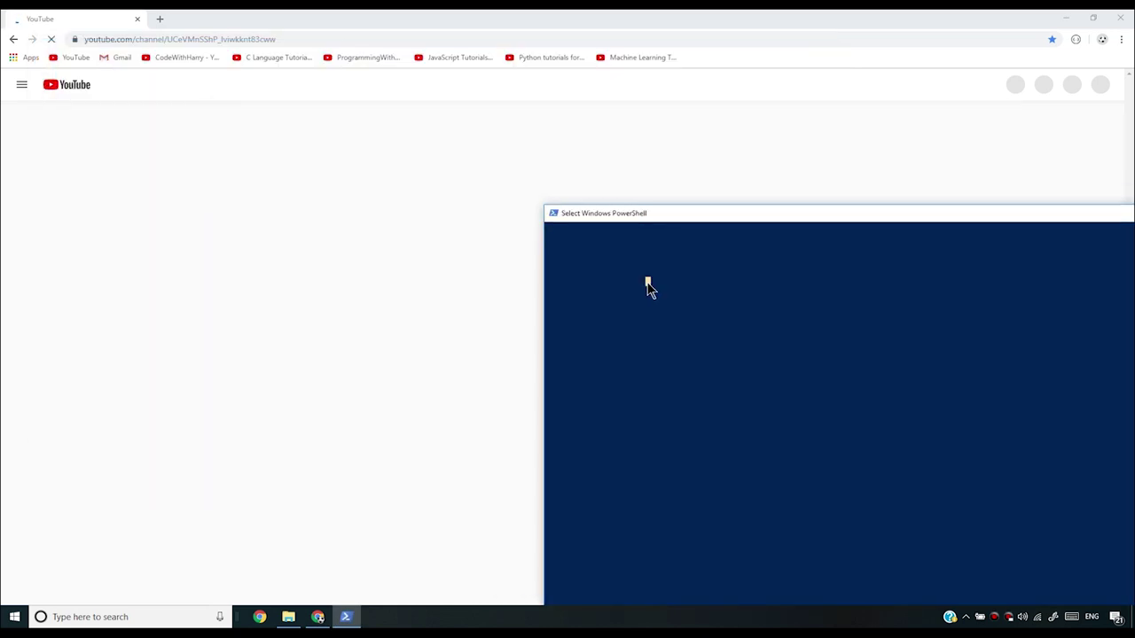
# Run 'pip install pyaudio' in the console.
pyautogui.click(778, 409)
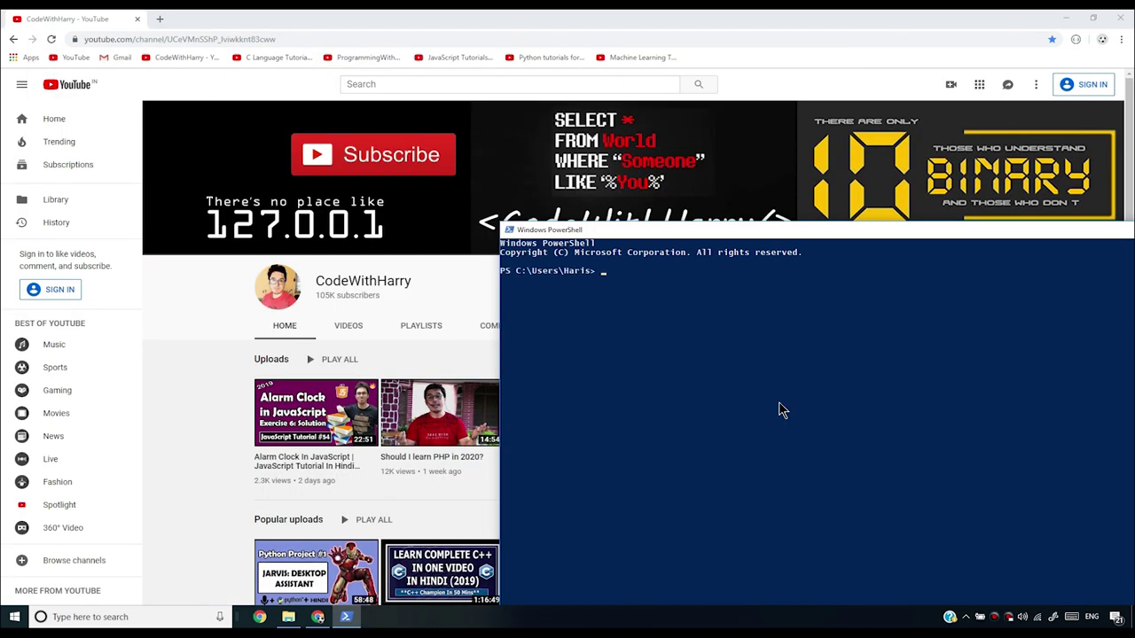
pyautogui.write('pip install pyaudio')
pyautogui.press('Return')
# Review the red setup.py error for PyAudio-0.2.11 and reposition the PowerShell window higher.
pyautogui.moveTo(719, 232); pyautogui.dragTo(433, 190)
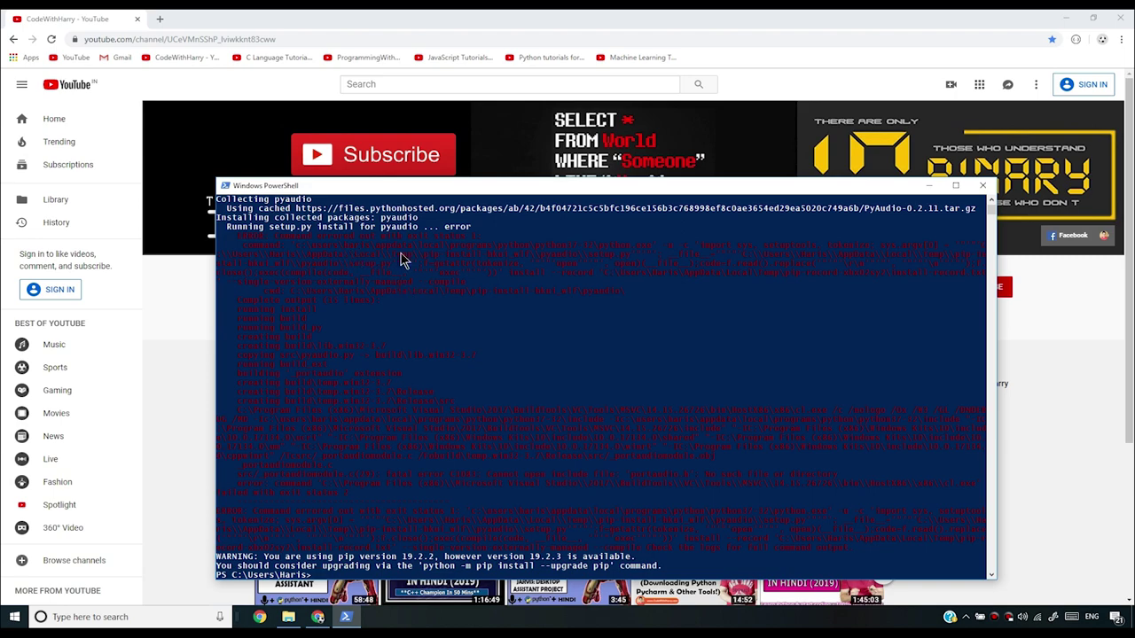
pyautogui.scroll(-3, 417, 390)
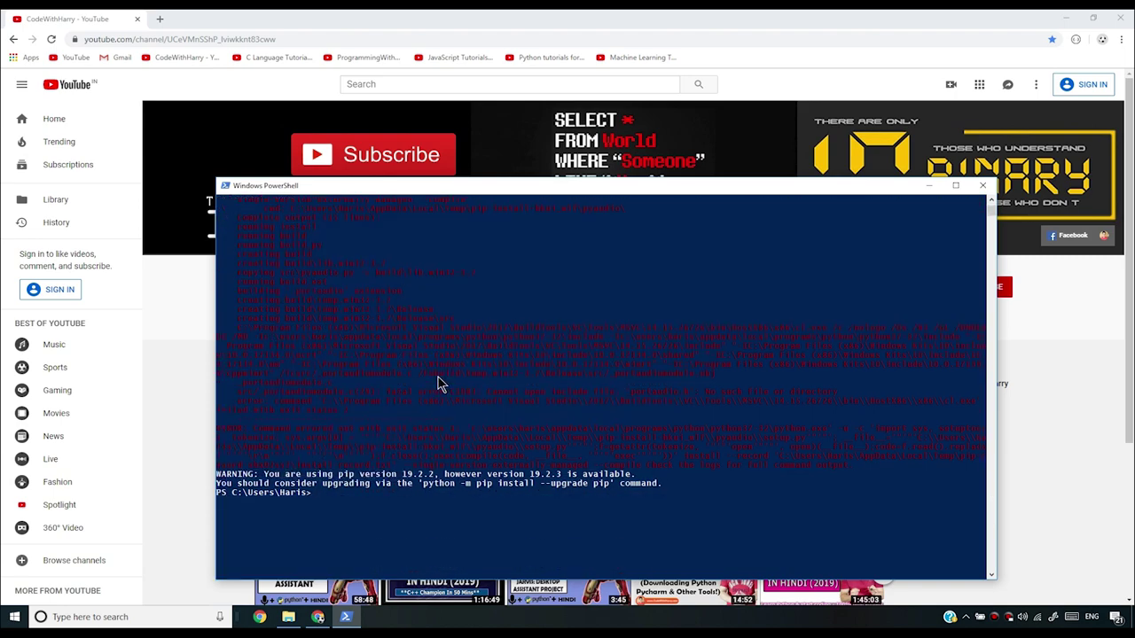
pyautogui.scroll(3, 449, 432)
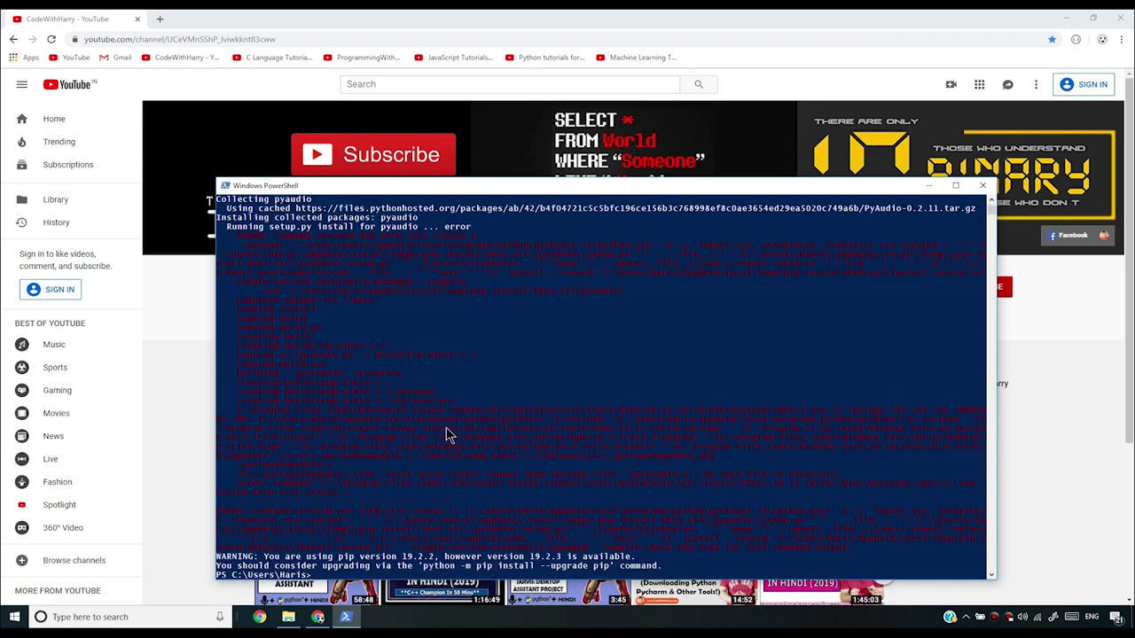
pyautogui.scroll(-3, 448, 434)
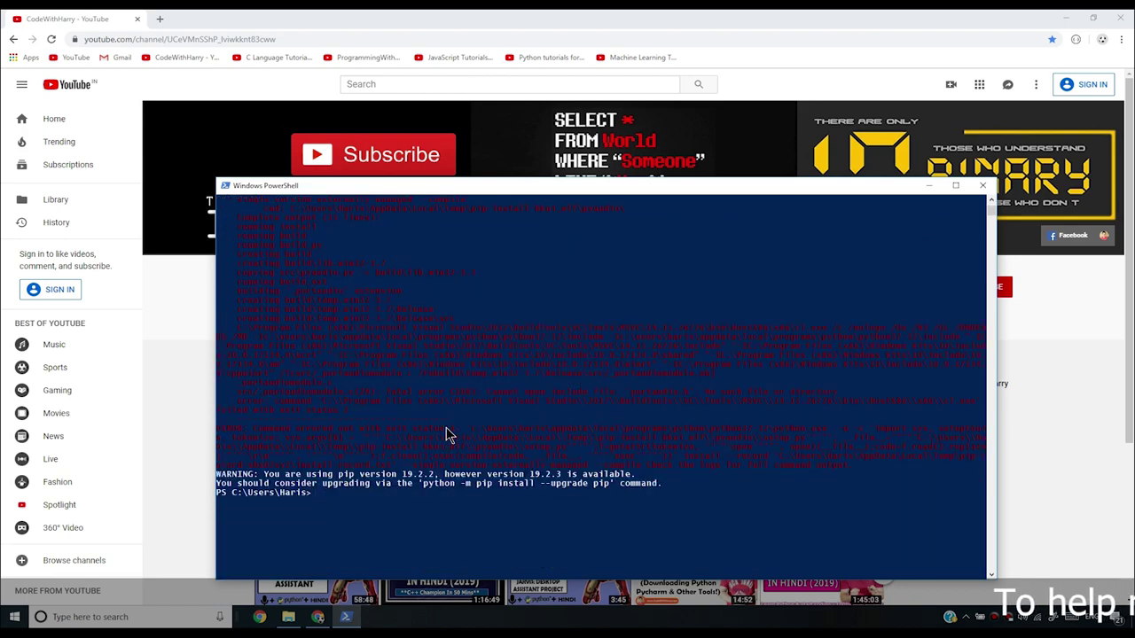
pyautogui.scroll(5, 572, 483)
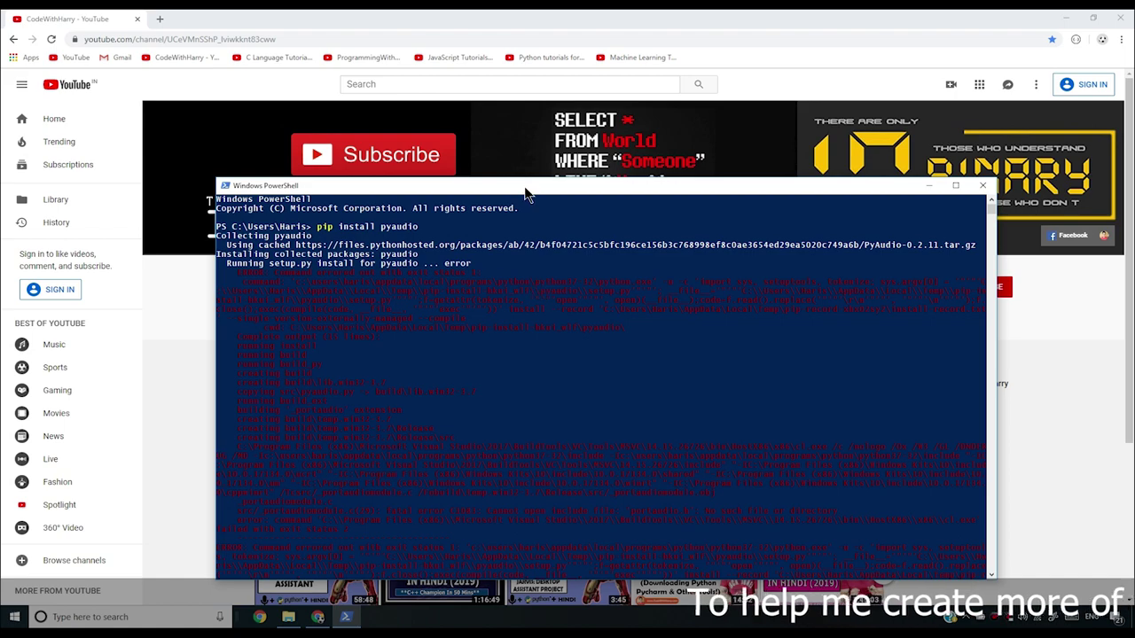
pyautogui.moveTo(528, 190); pyautogui.dragTo(530, 124)
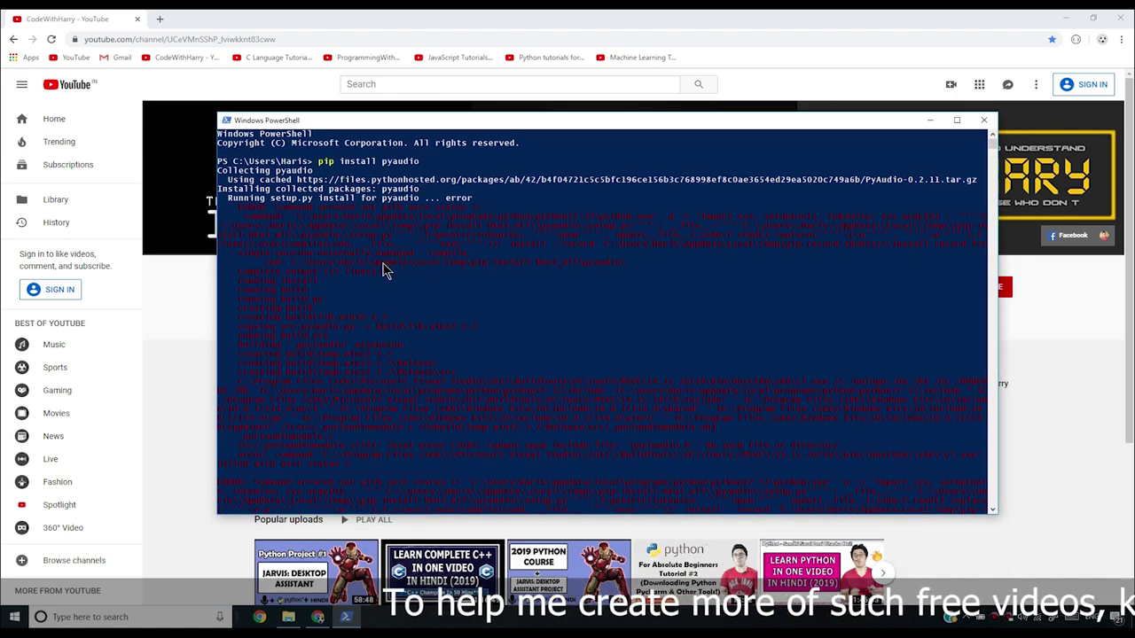
# Search the web for 'unofficial python binaries' and open the lfd.uci.edu Python Extension Packages page.
pyautogui.click(162, 23)
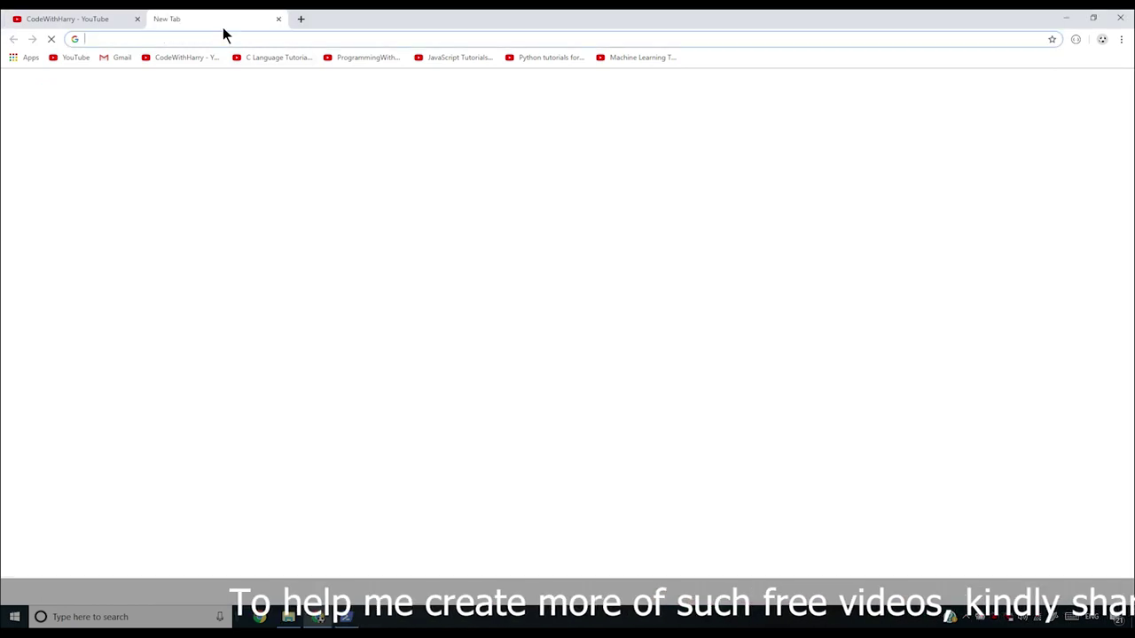
pyautogui.write('unoffi')
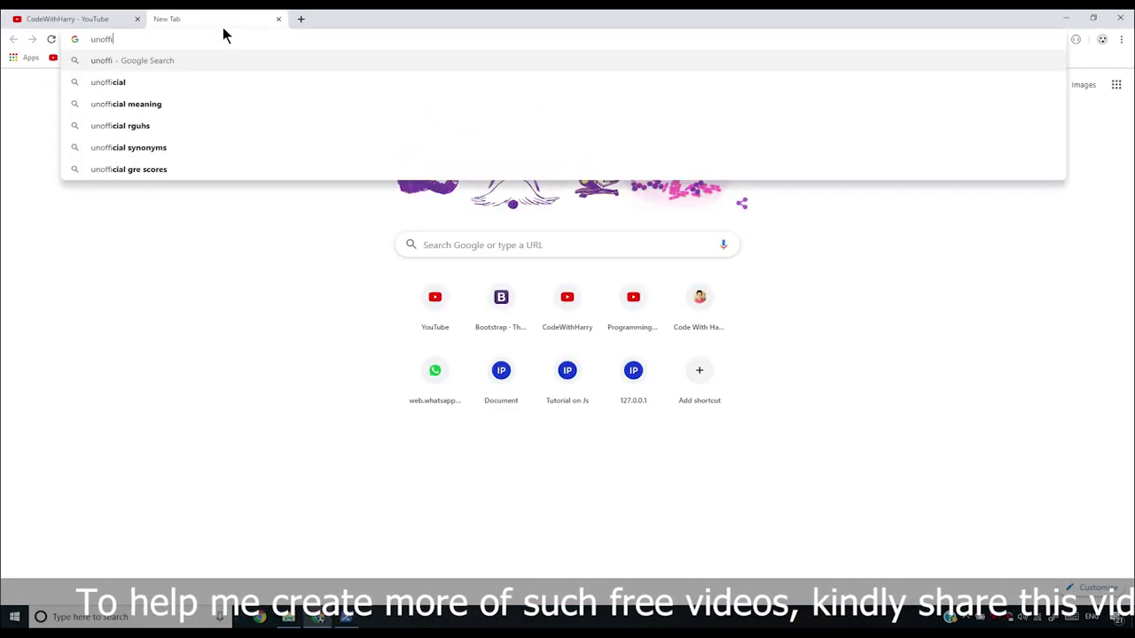
pyautogui.write('al python binaries')
pyautogui.press('Return')
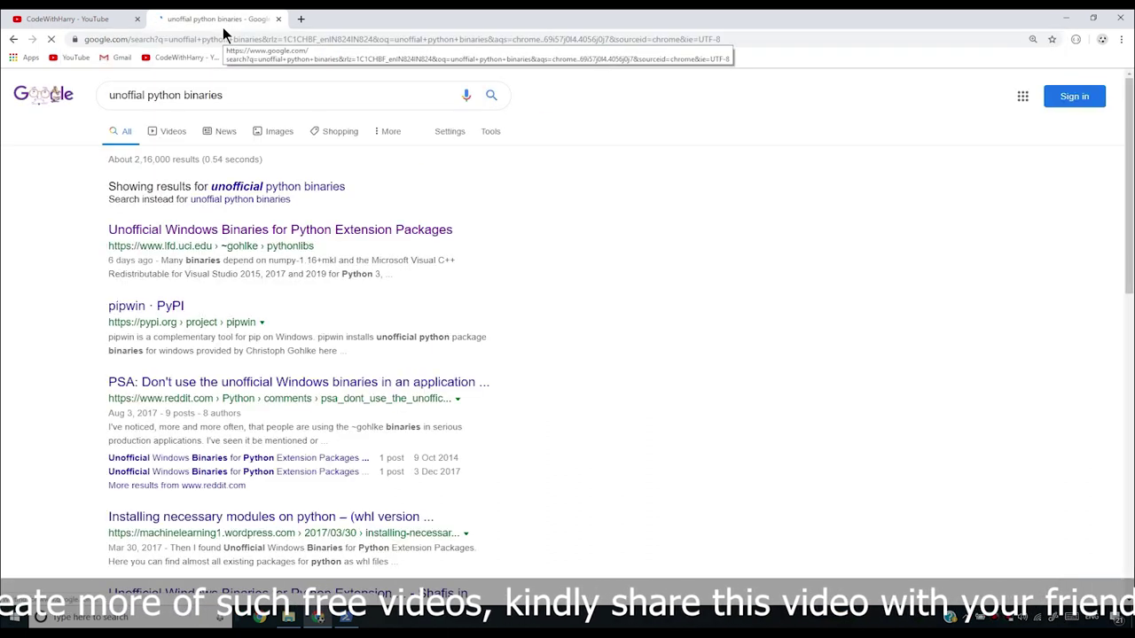
pyautogui.click(253, 187)
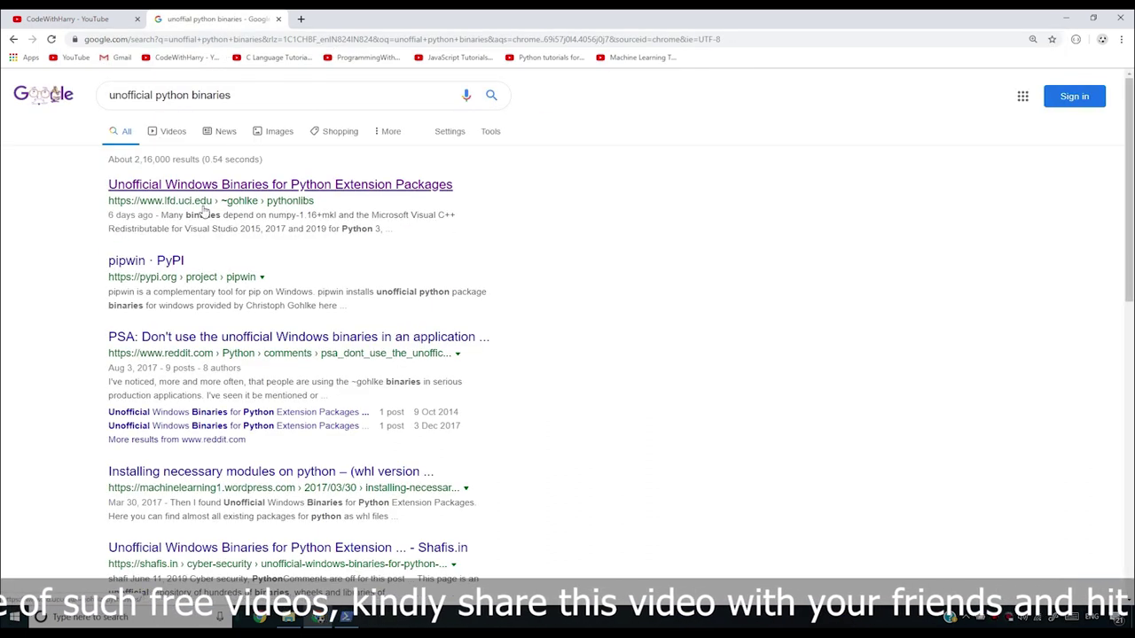
pyautogui.middleClick(236, 186)
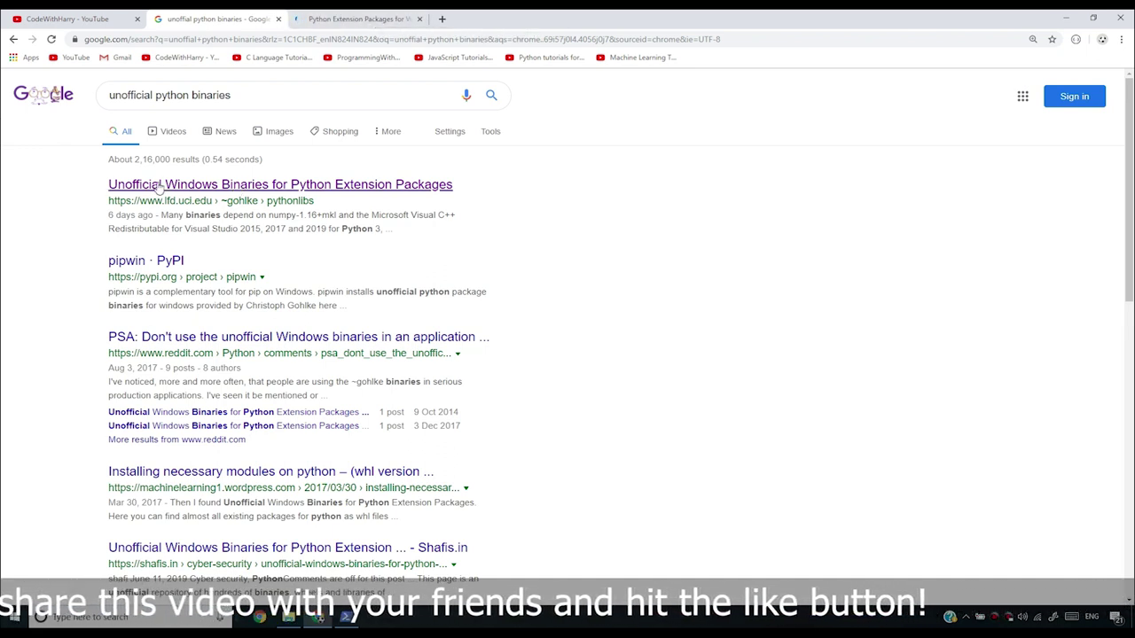
pyautogui.click(395, 18)
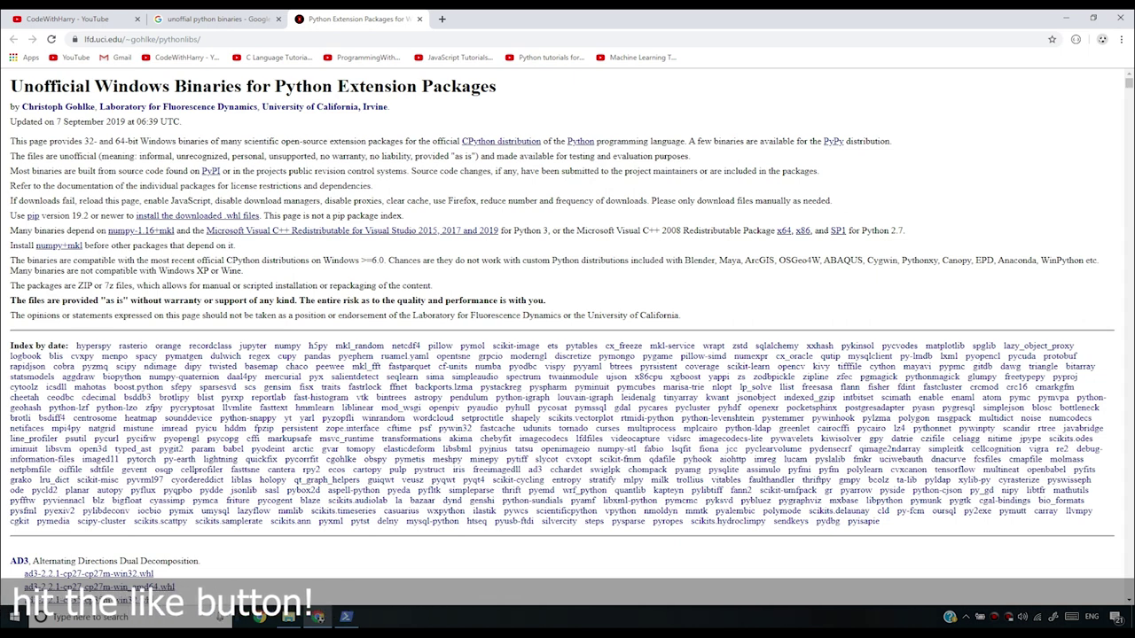
# Find 'pyaudio' on the page and jump to its PyAudio wheel section.
pyautogui.hotkey('ctrl', 'f')
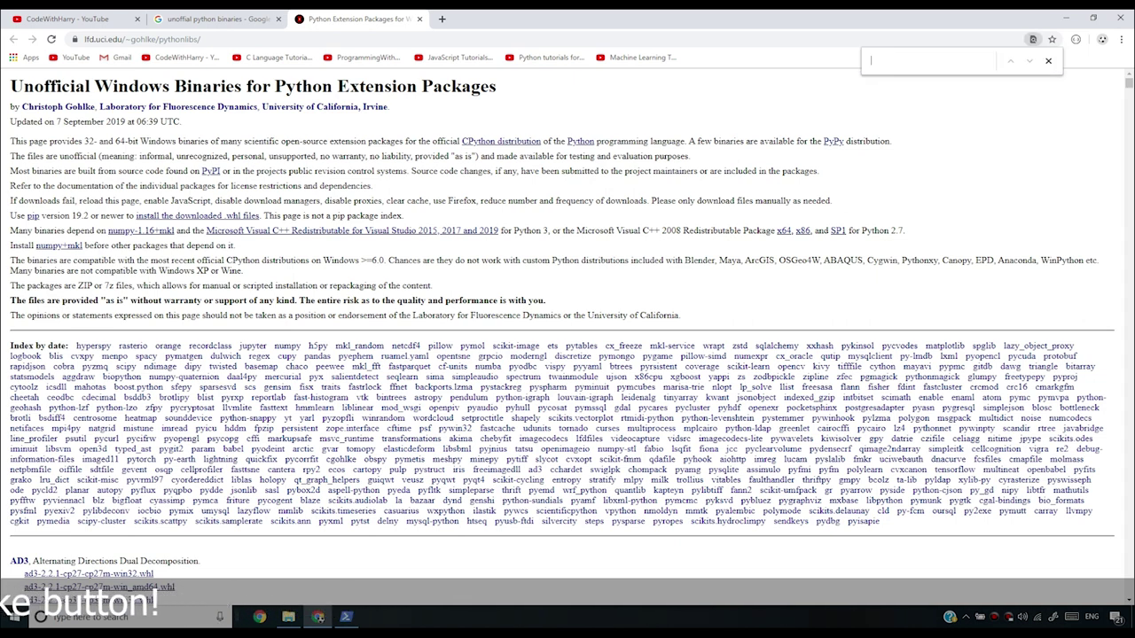
pyautogui.write('pyaudio')
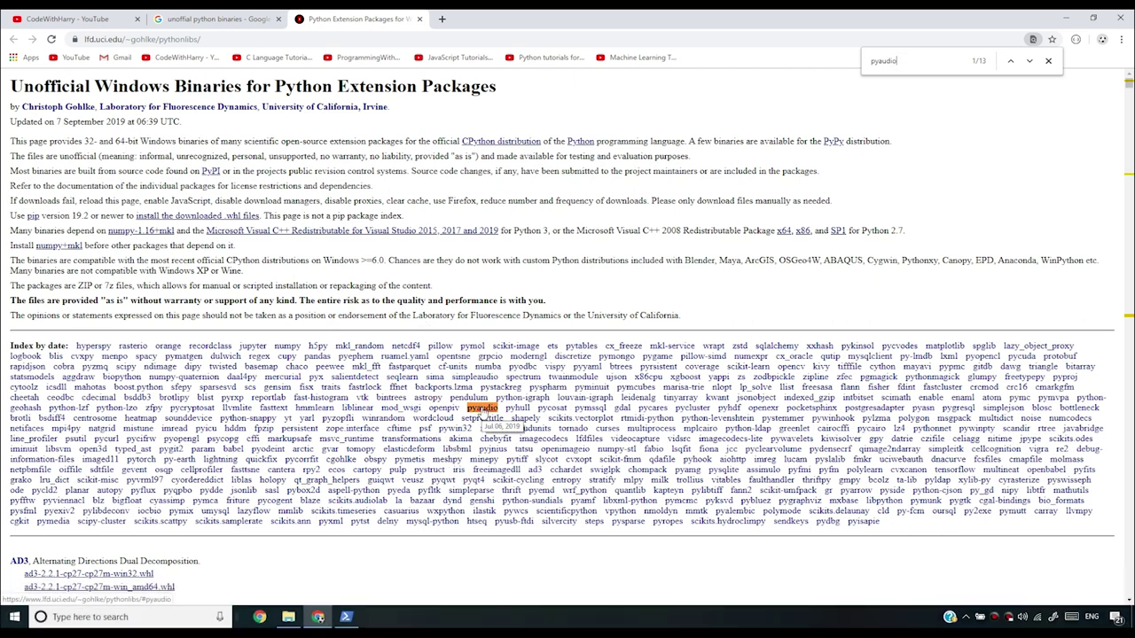
pyautogui.click(481, 407)
pyautogui.scroll(2, 440, 415)
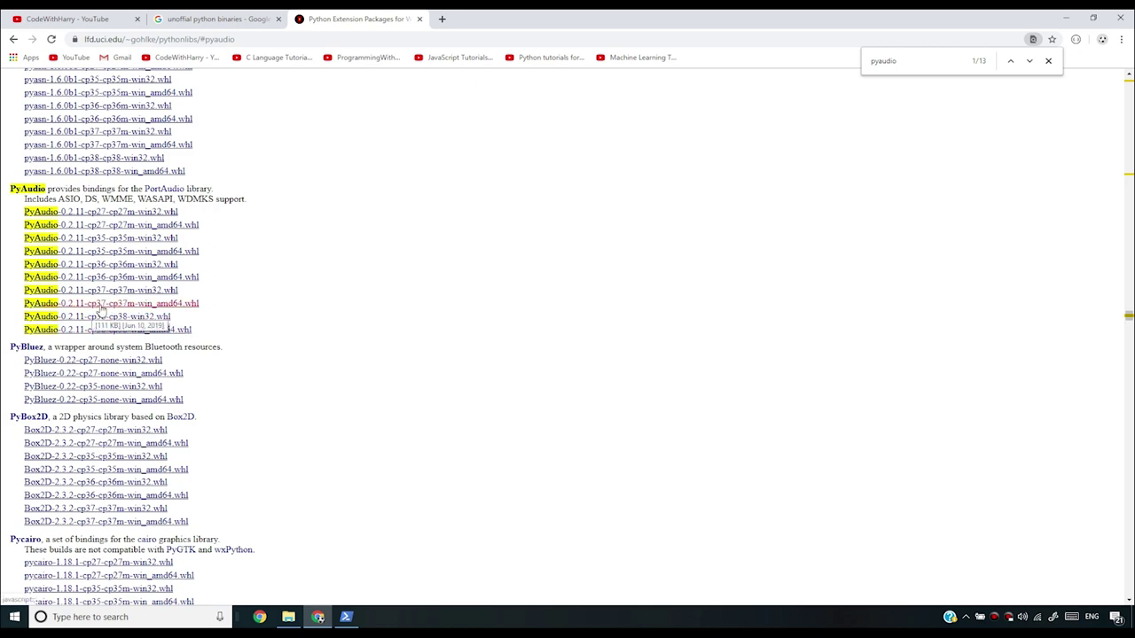
pyautogui.click(346, 617)
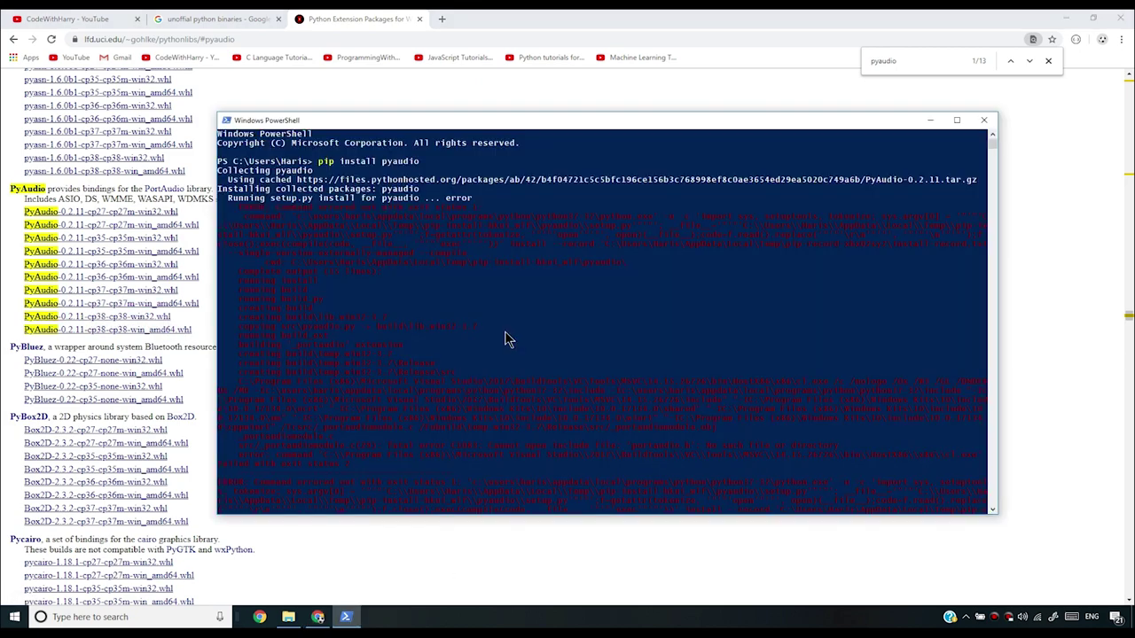
# Start python to confirm version 3.7.4 (32-bit), exit it, and minimize the console.
pyautogui.write('python')
pyautogui.press('Return')
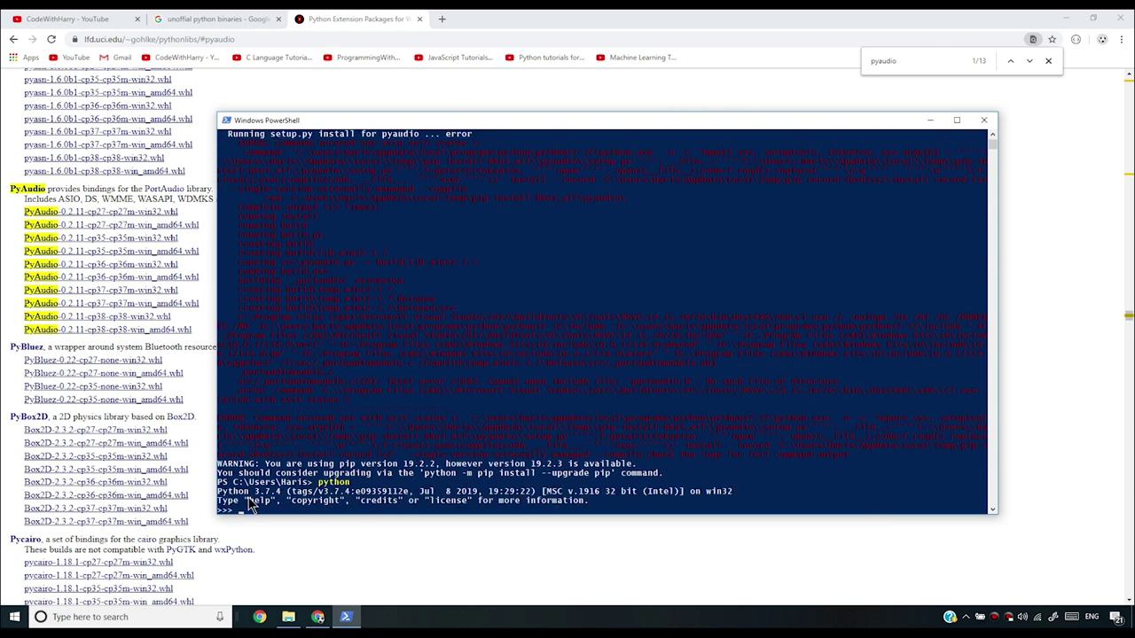
pyautogui.write('exit()')
pyautogui.press('Return')
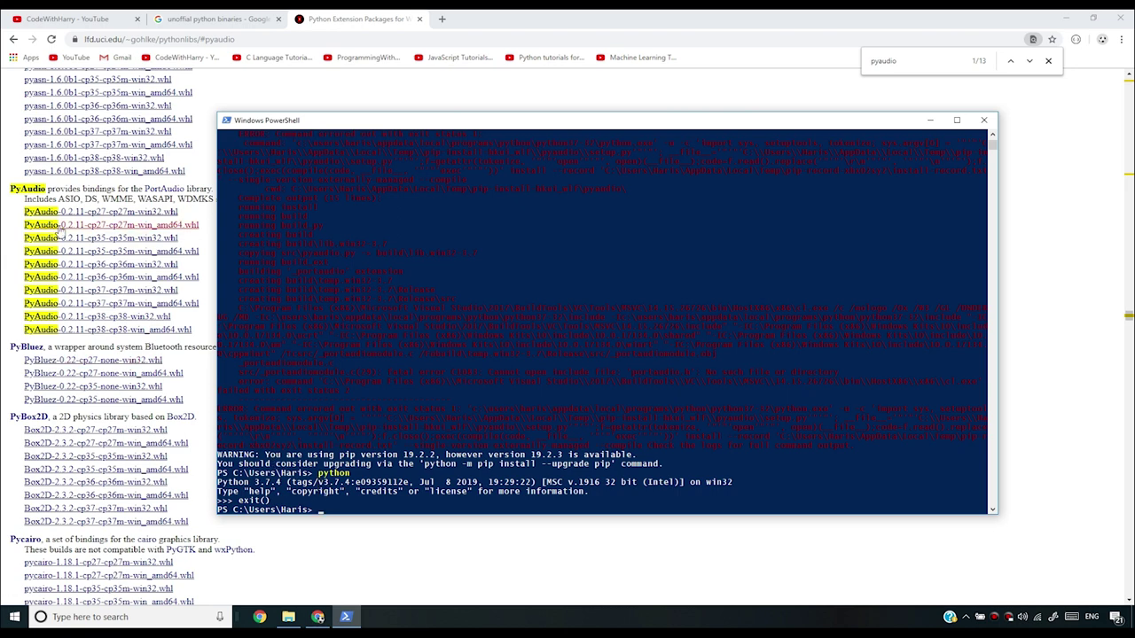
pyautogui.moveTo(302, 123); pyautogui.dragTo(416, 142)
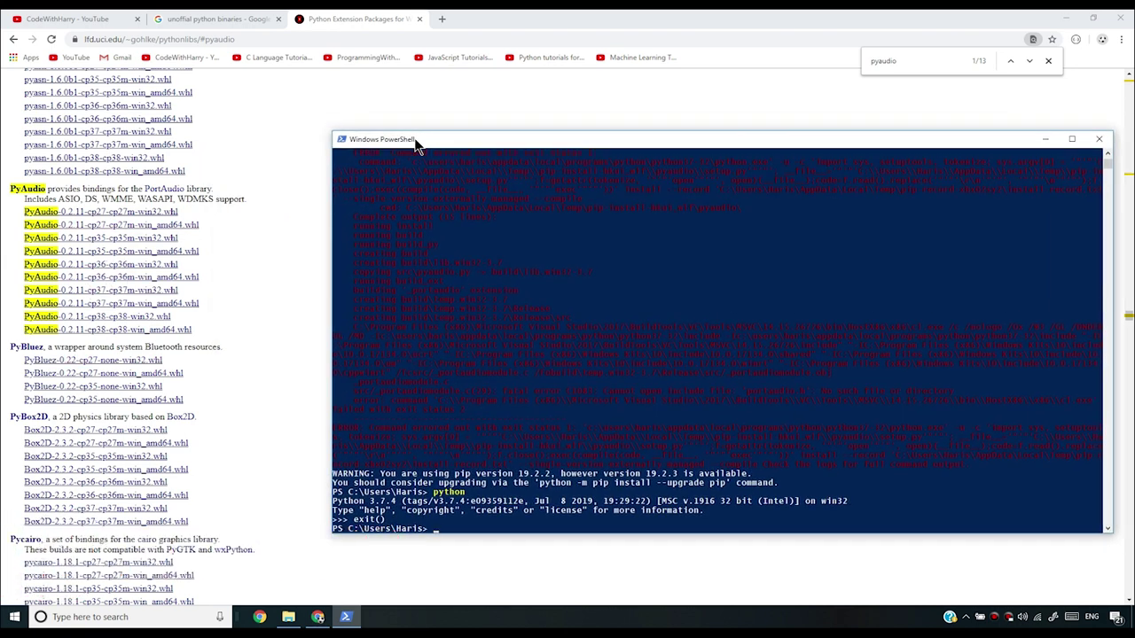
pyautogui.click(1046, 139)
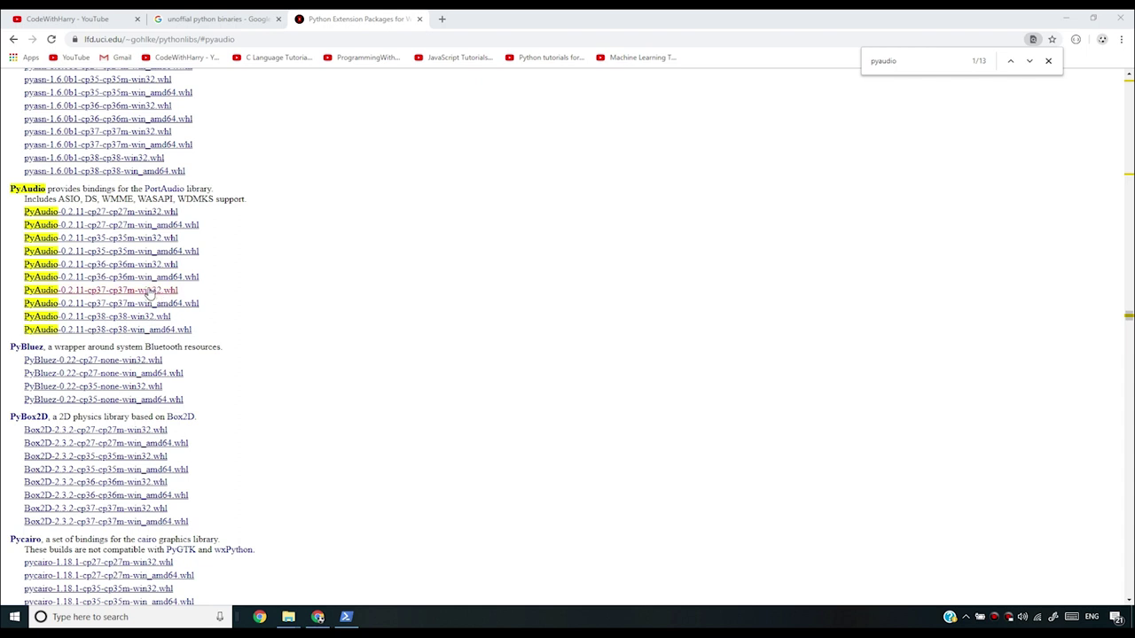
# Download PyAudio-0.2.11-cp37-cp37m-win32.whl and show it in its folder.
pyautogui.click(281, 288)
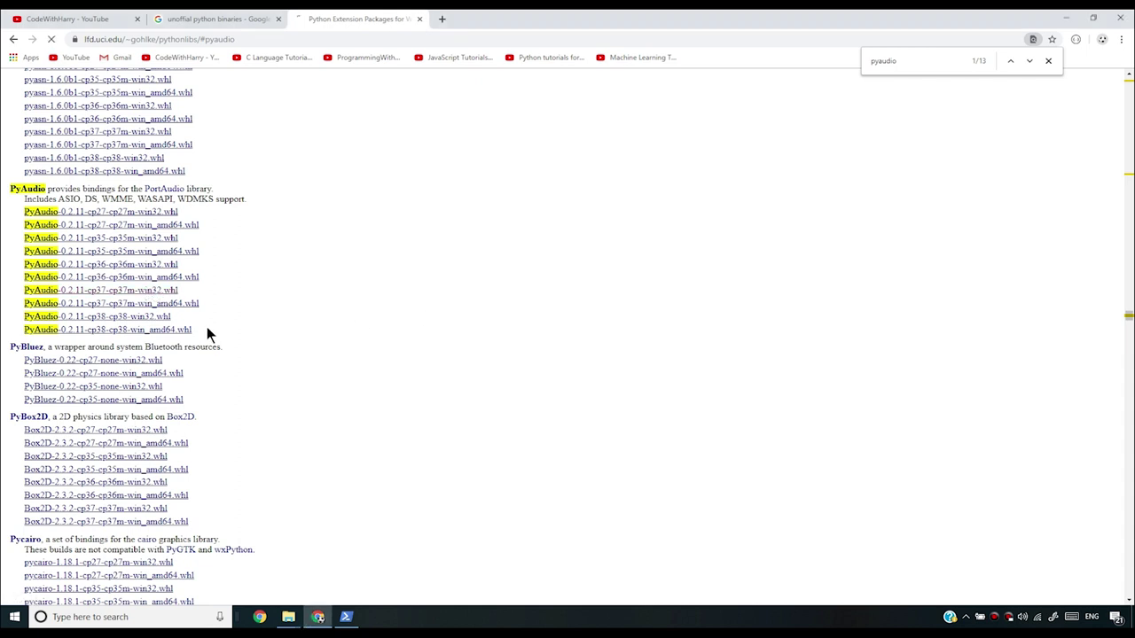
pyautogui.click(175, 302)
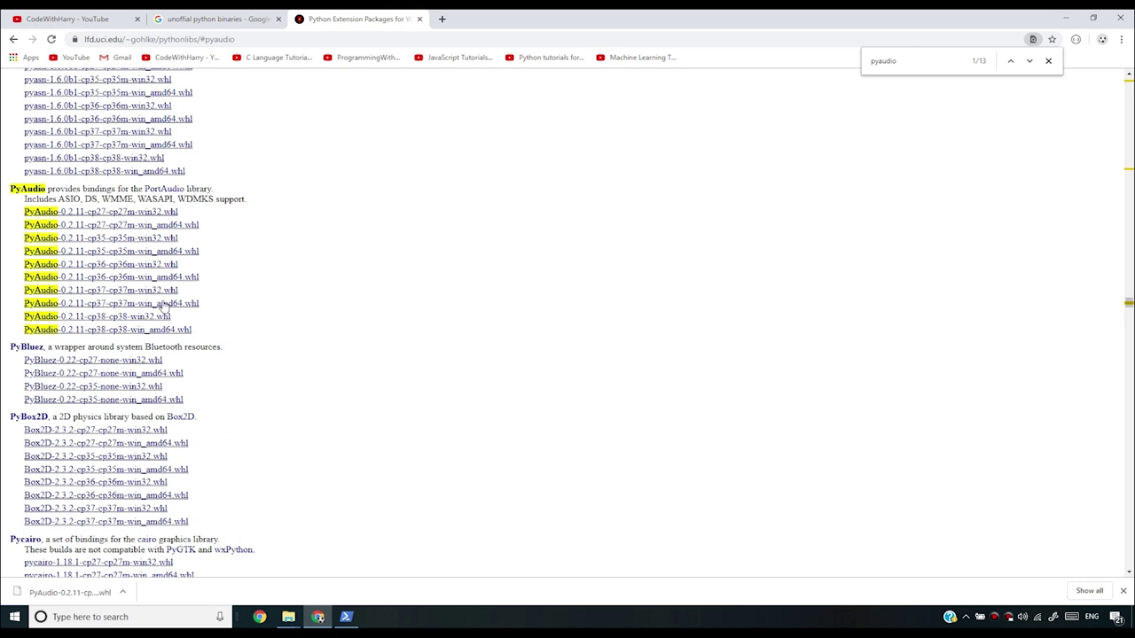
pyautogui.click(124, 589)
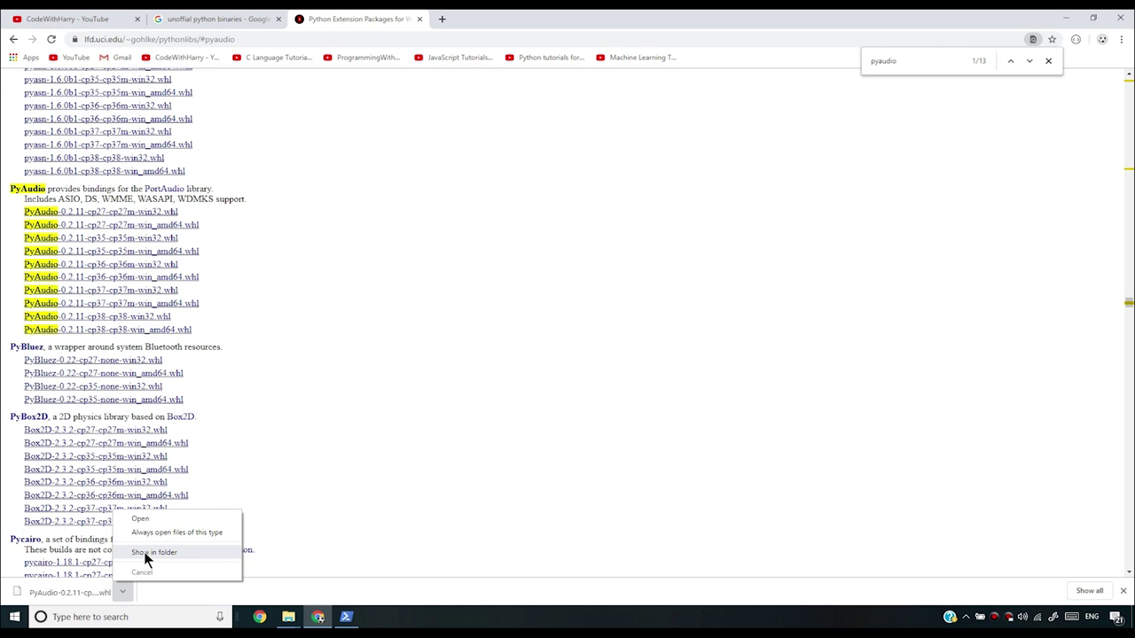
pyautogui.click(154, 552)
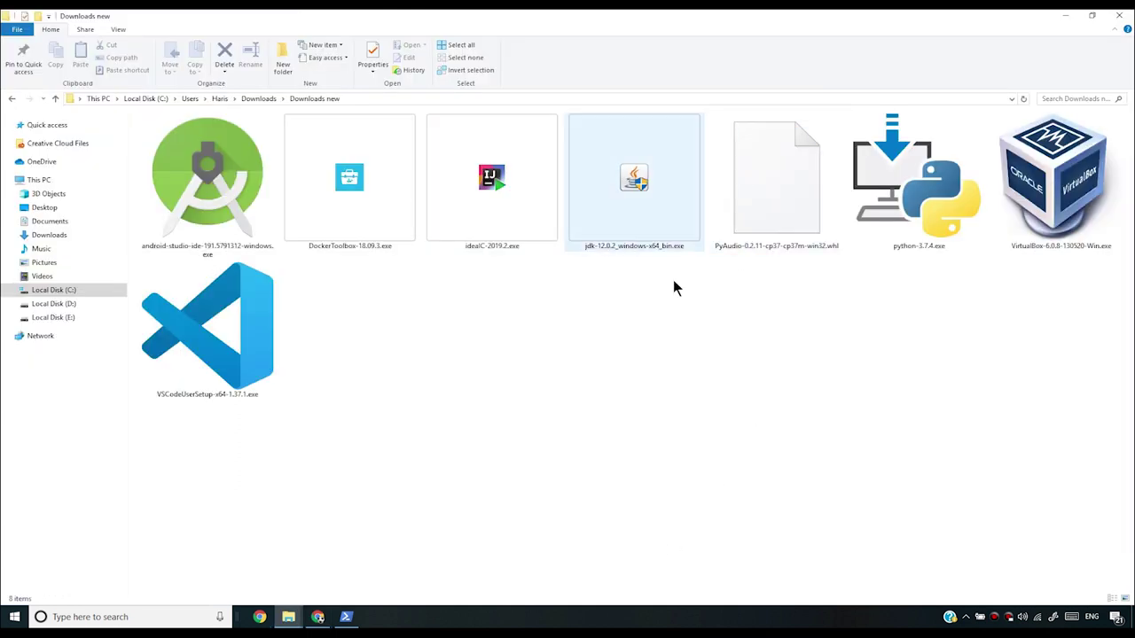
# Open a PowerShell window in the Downloads new folder and move it to the lower right.
pyautogui.click(749, 182)
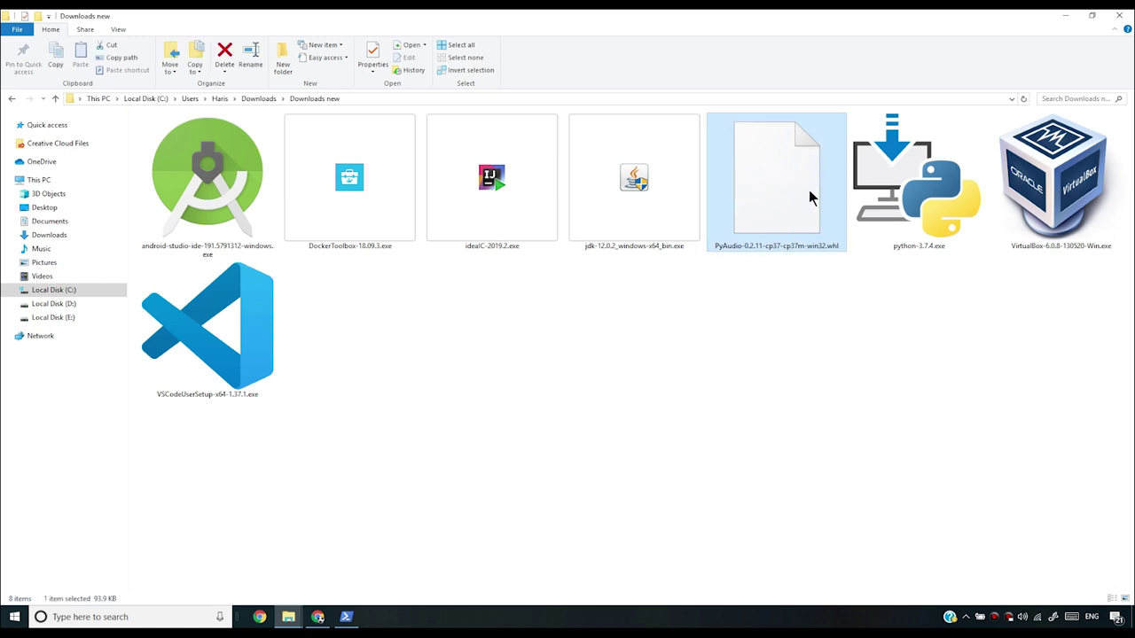
pyautogui.click(676, 320)
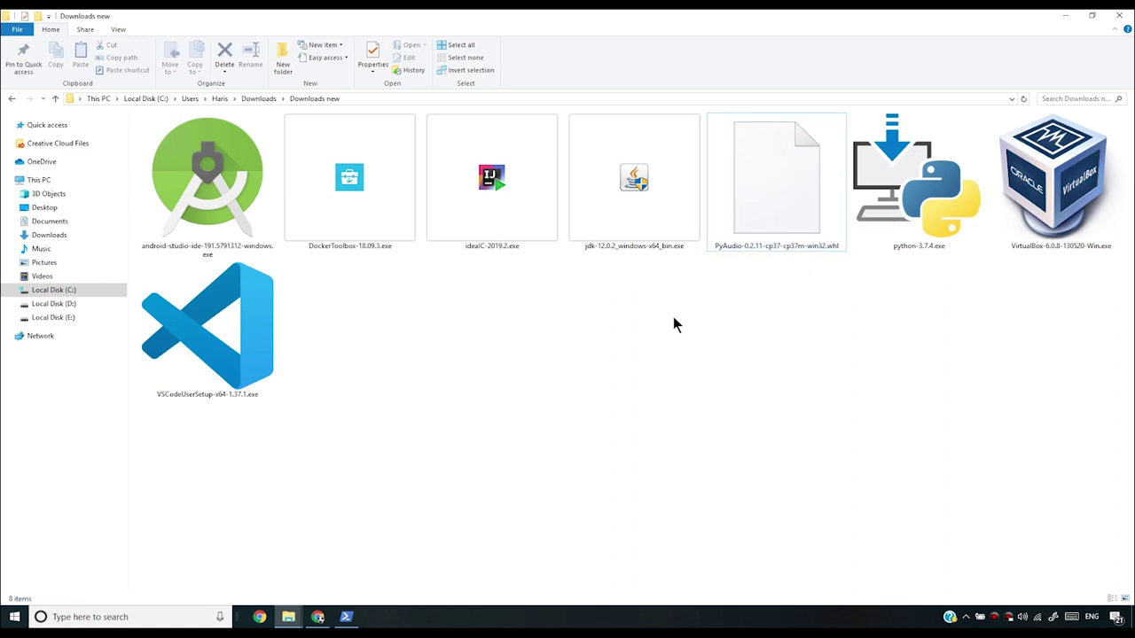
pyautogui.rightClick(581, 347)
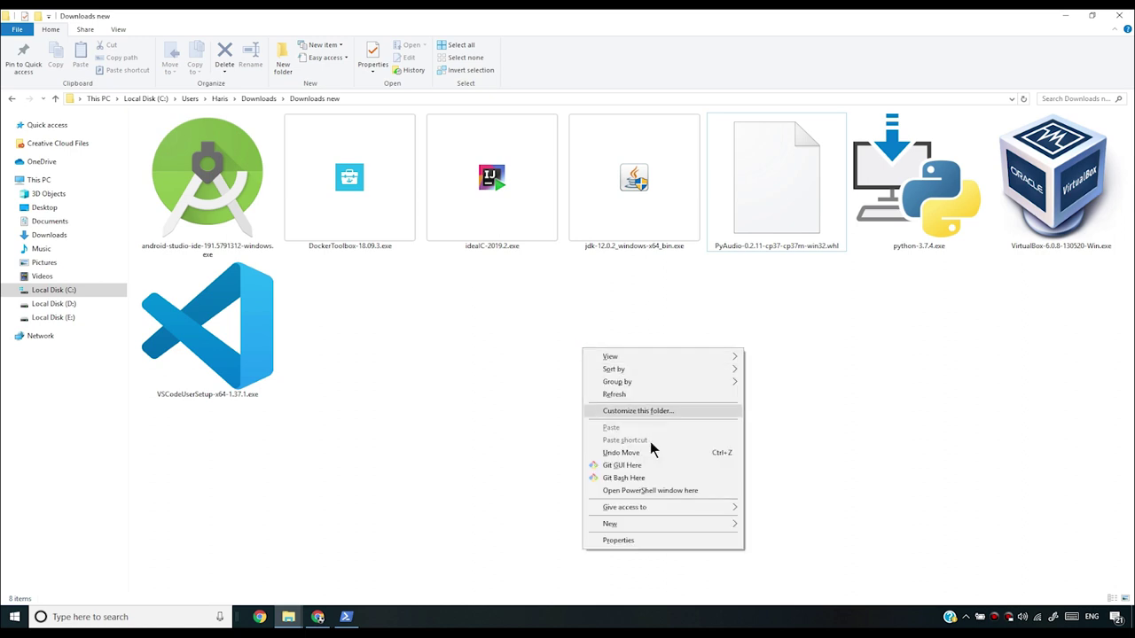
pyautogui.click(633, 494)
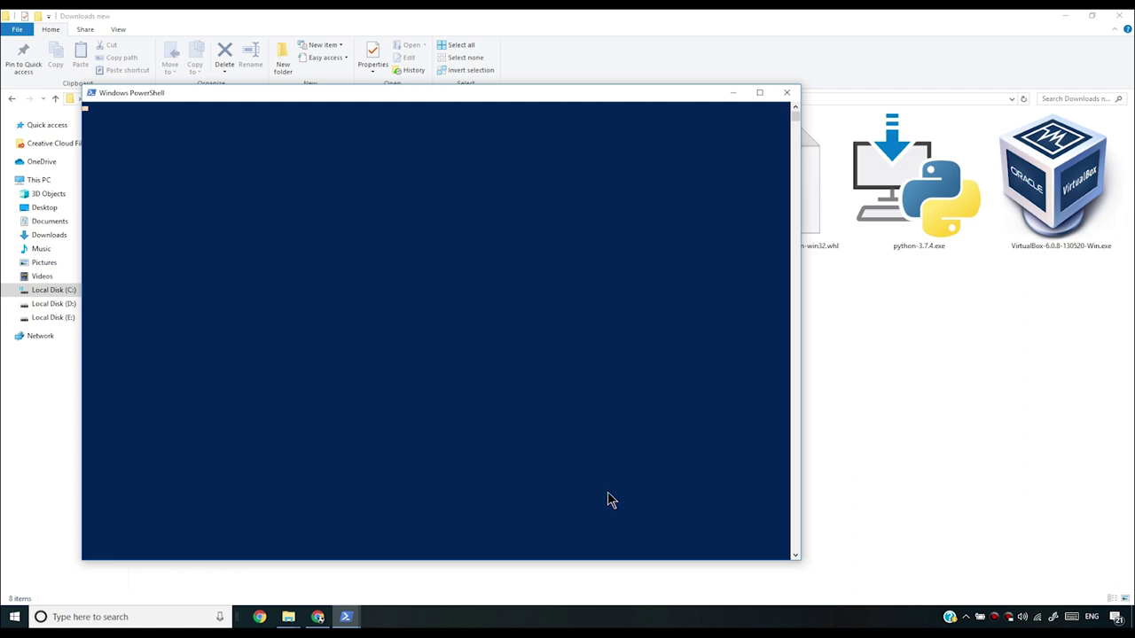
pyautogui.click(348, 612)
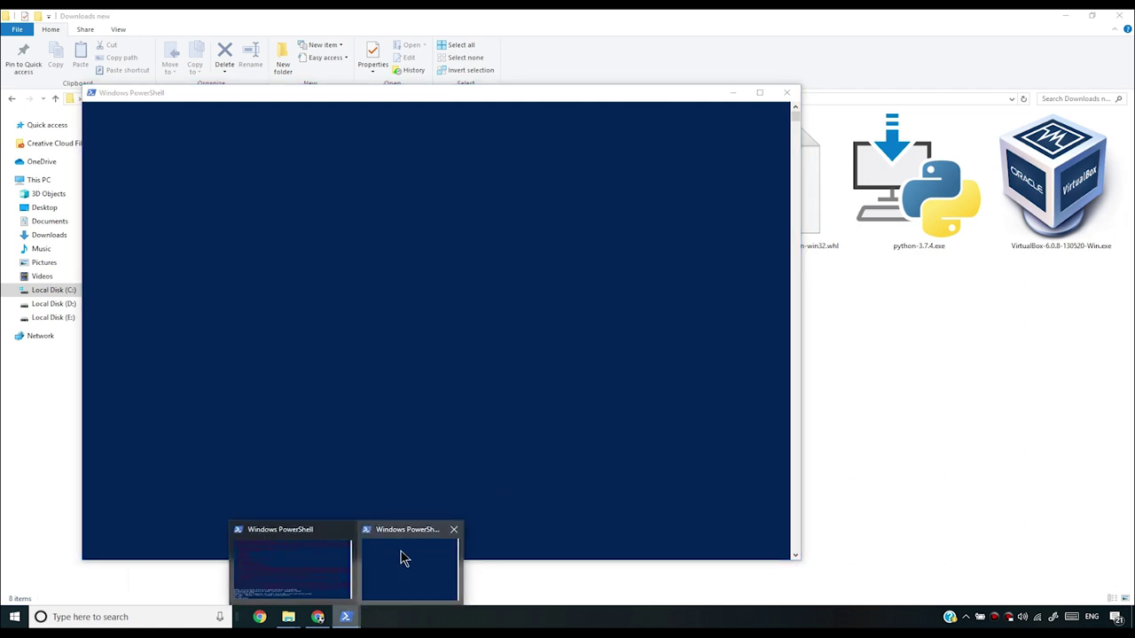
pyautogui.click(310, 558)
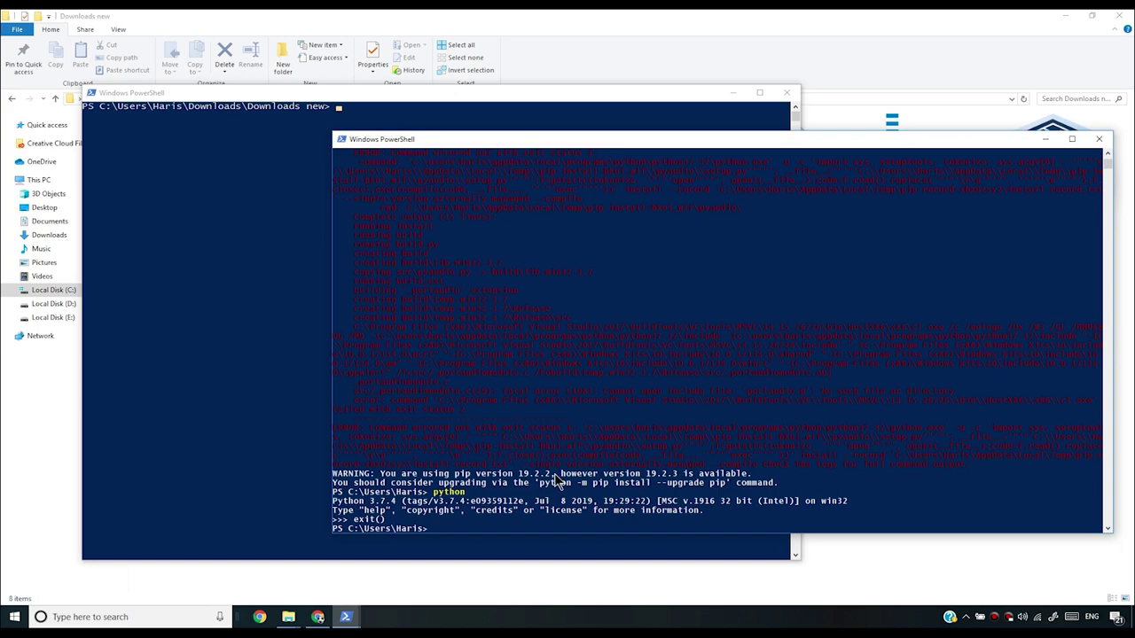
pyautogui.click(222, 332)
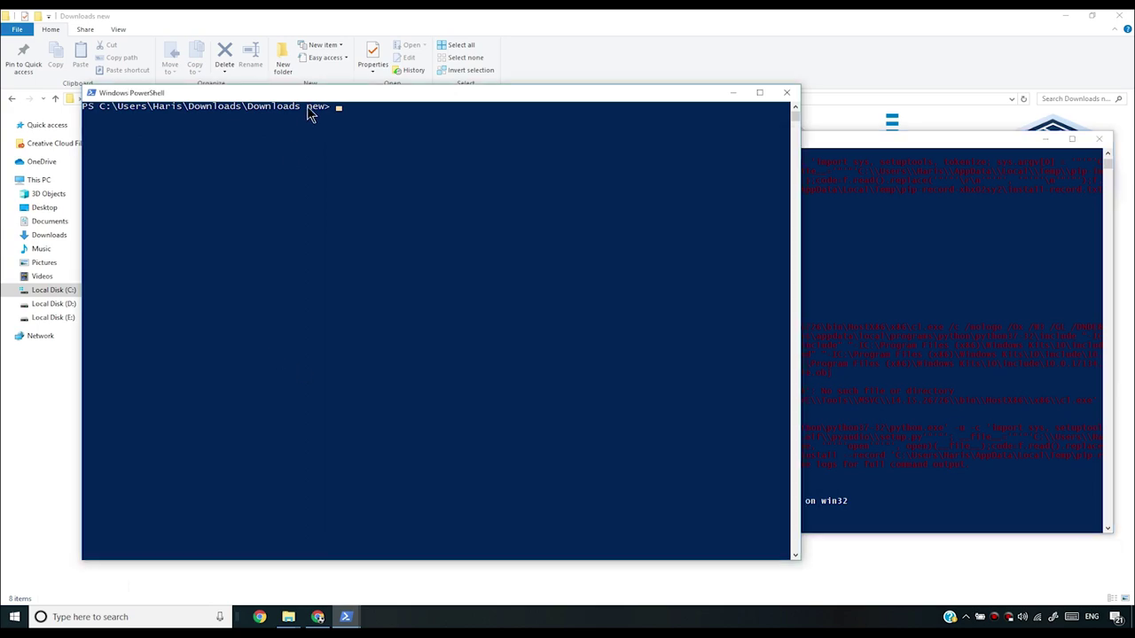
pyautogui.moveTo(319, 97)
pyautogui.mouseDown()
pyautogui.moveTo(710, 151)
pyautogui.moveTo(886, 600)
pyautogui.mouseUp()
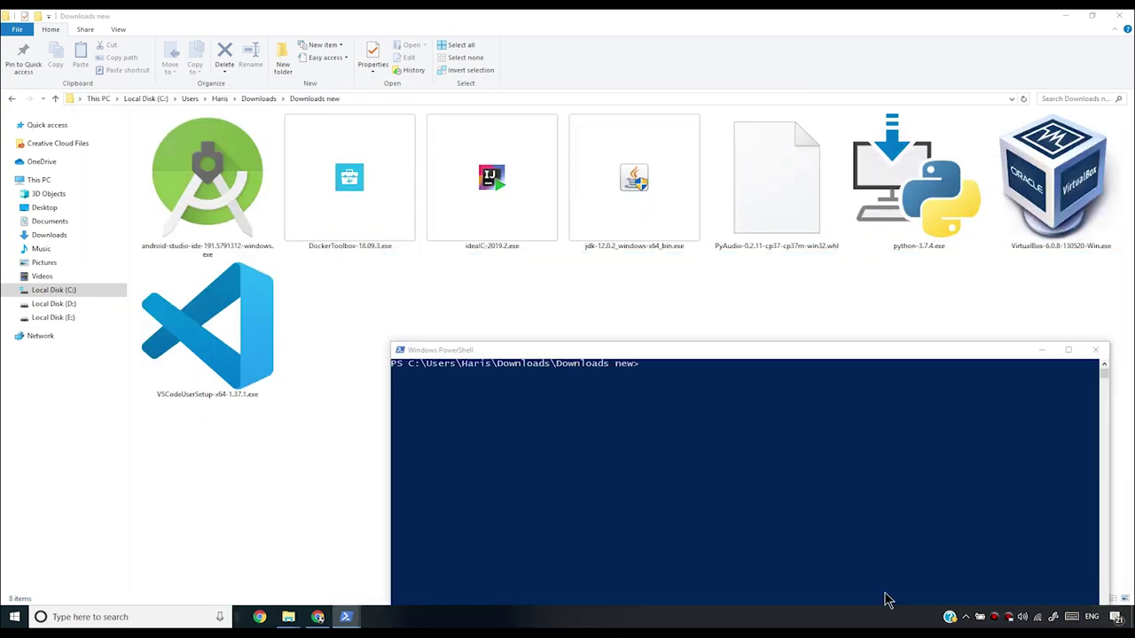
# Install .\PyAudio-0.2.11-cp37-cp37m-win32.whl with pip, Tab-completing the wheel file name.
pyautogui.write('pip install PyA')
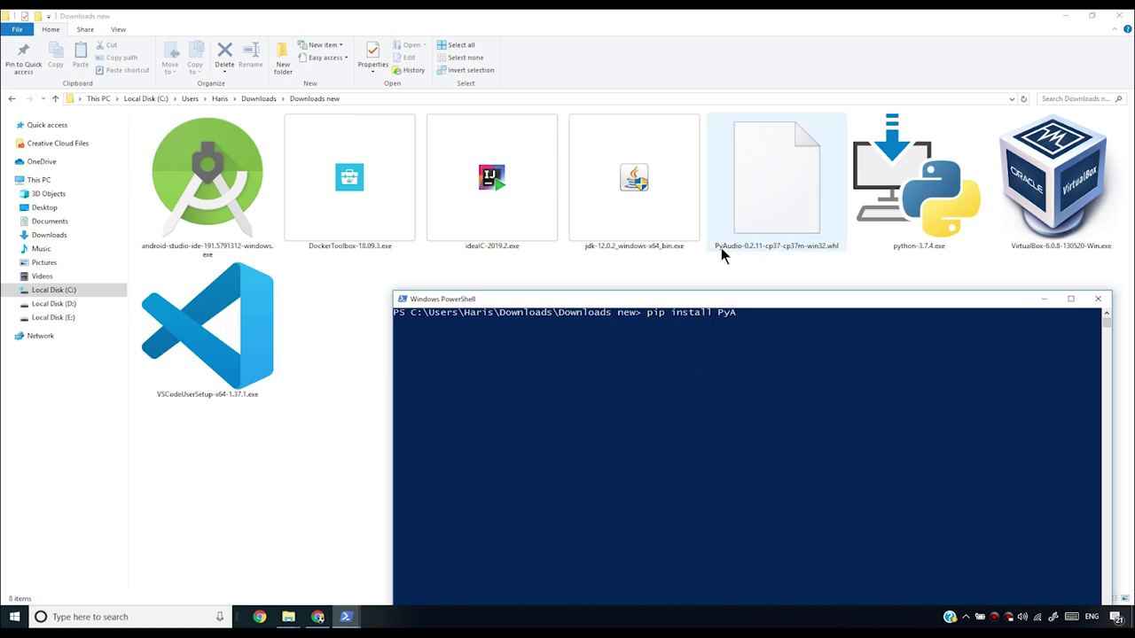
pyautogui.click(743, 319)
pyautogui.press('Escape')
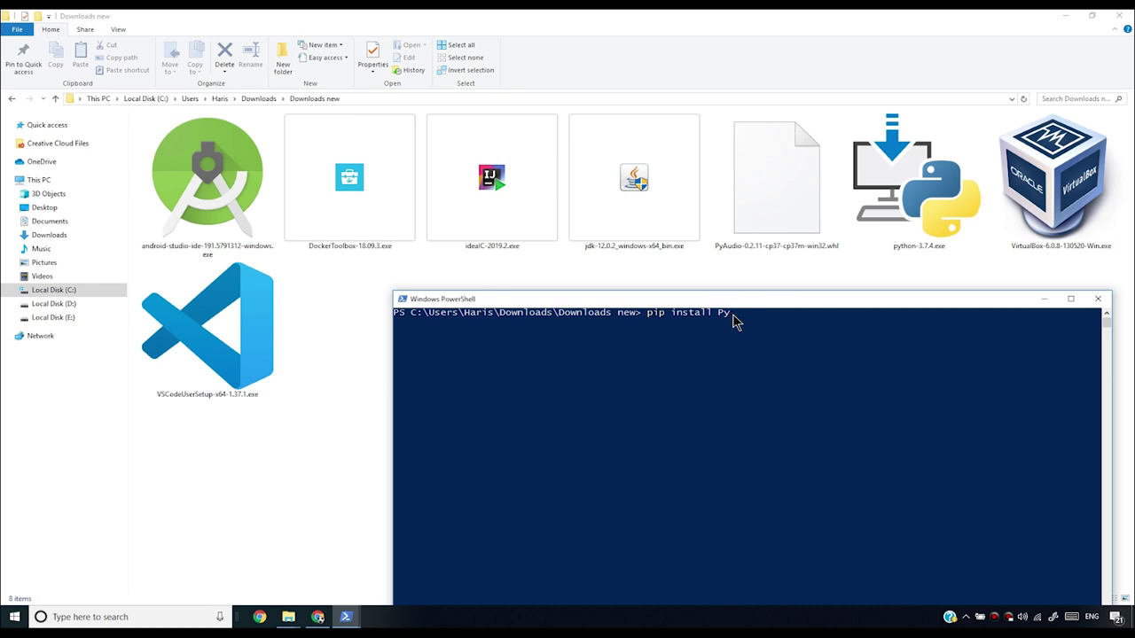
pyautogui.press('Tab')
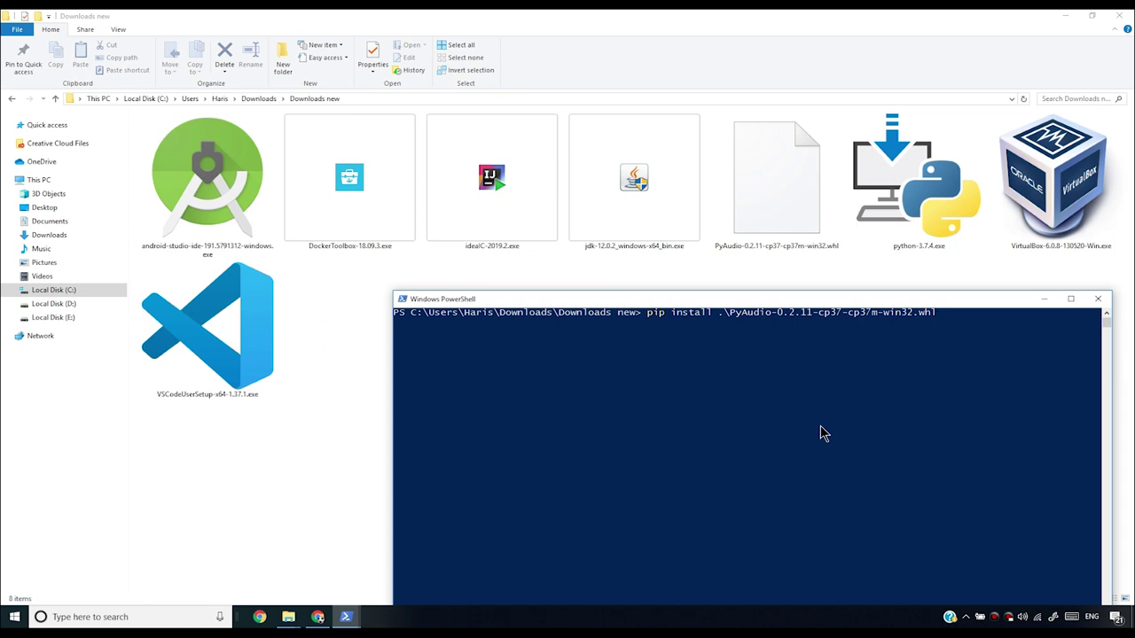
pyautogui.press('Return')
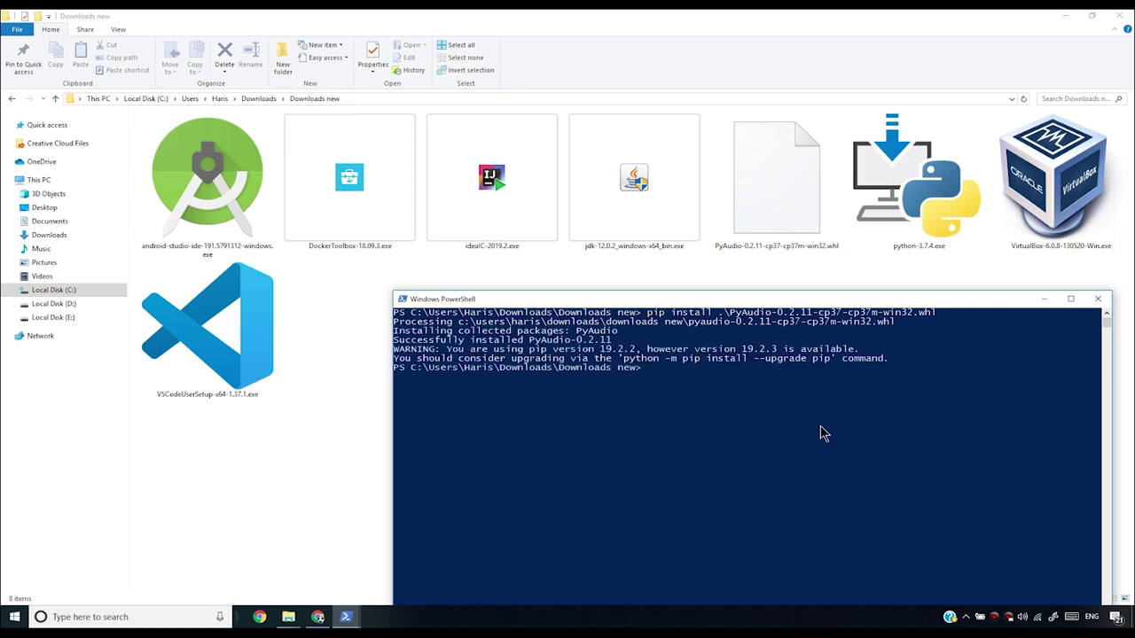
# Start python, run 'import pyaudio' without errors, and exit() back to the PowerShell prompt.
pyautogui.write('python')
pyautogui.press('Return')
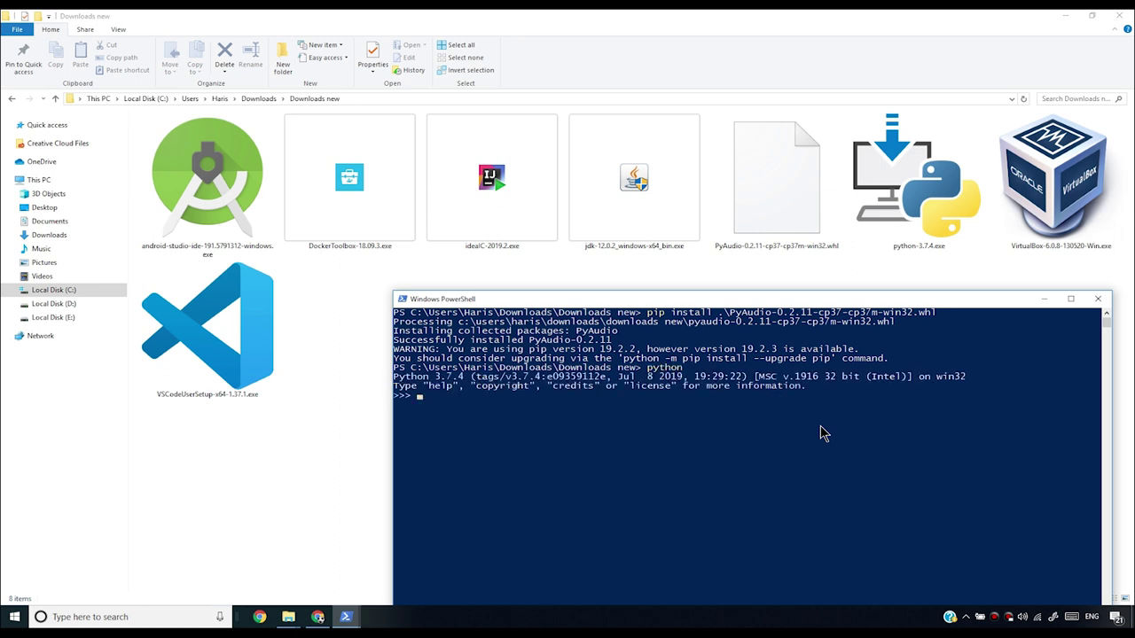
pyautogui.write('import pyaudio')
pyautogui.press('Return')
pyautogui.write('exit()')
pyautogui.press('Return')
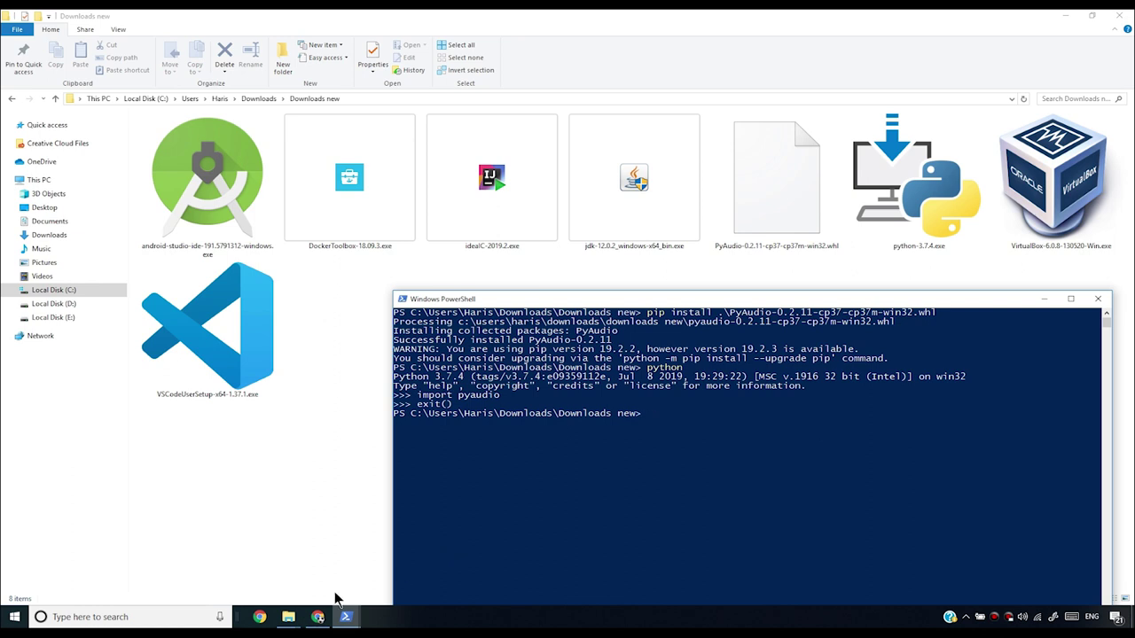
pyautogui.click(317, 616)
# On the Python extension packages page, highlight the address, last-updated date and introductory notes.
pyautogui.click(213, 19)
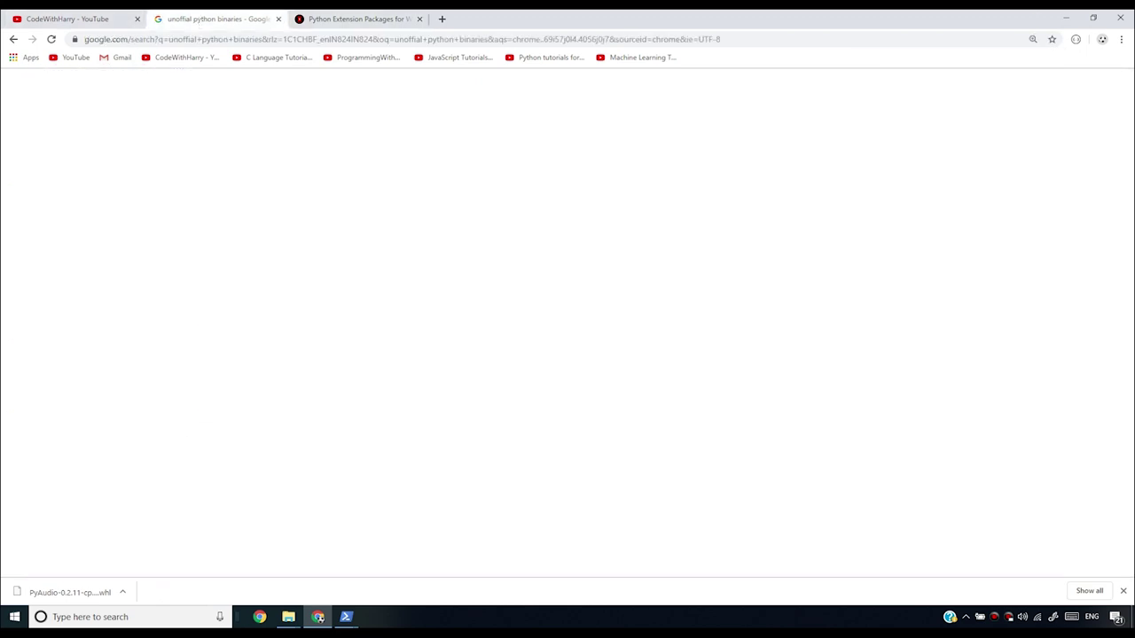
pyautogui.click(354, 18)
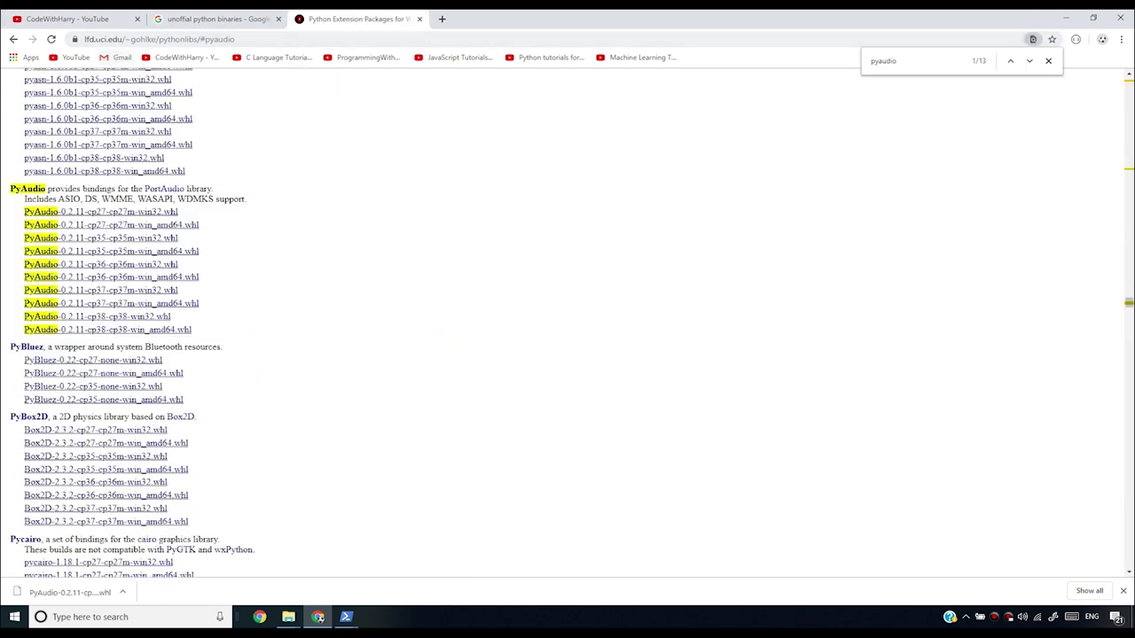
pyautogui.moveTo(84, 39); pyautogui.dragTo(235, 39)
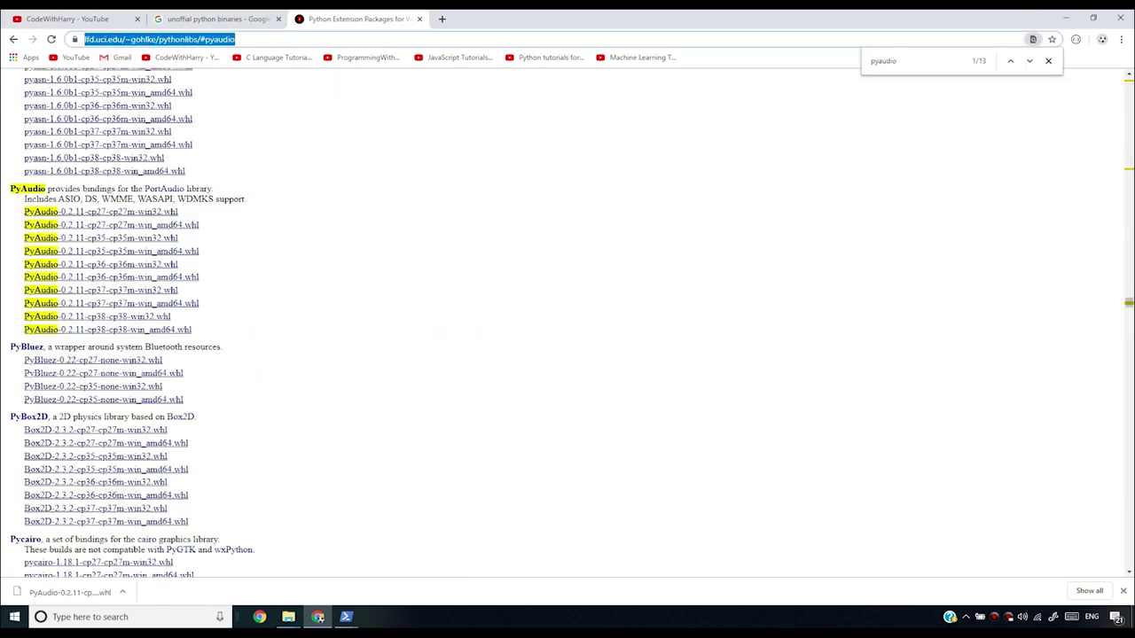
pyautogui.moveTo(1129, 305); pyautogui.dragTo(1129, 82)
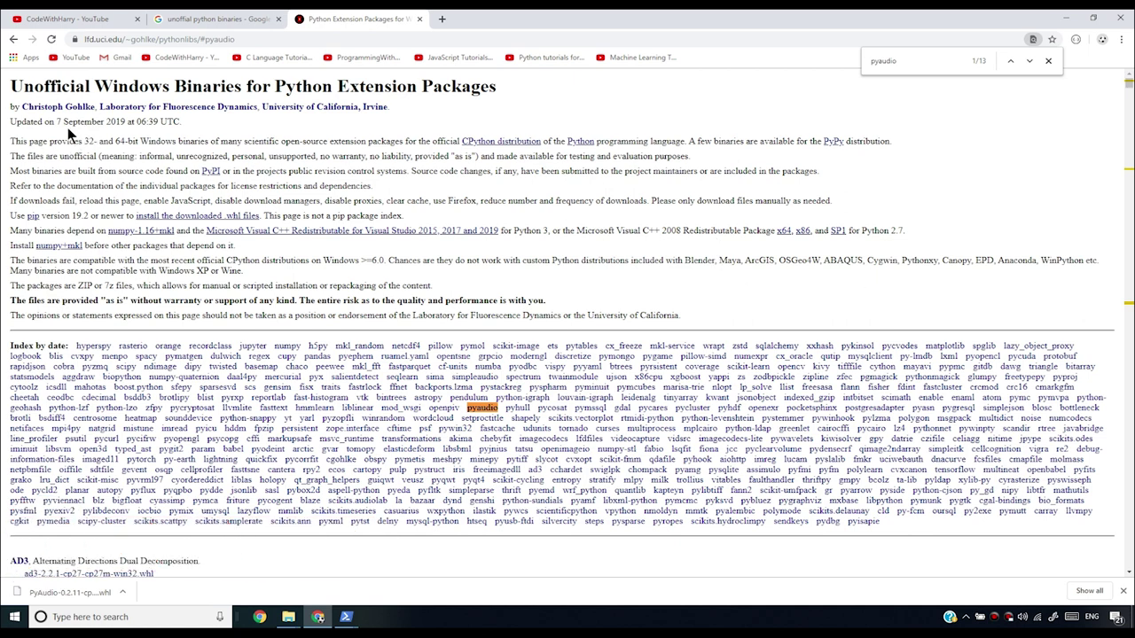
pyautogui.moveTo(54, 122); pyautogui.dragTo(126, 121)
pyautogui.moveTo(11, 121)
pyautogui.mouseDown()
pyautogui.moveTo(301, 295)
pyautogui.moveTo(686, 316)
pyautogui.mouseUp()
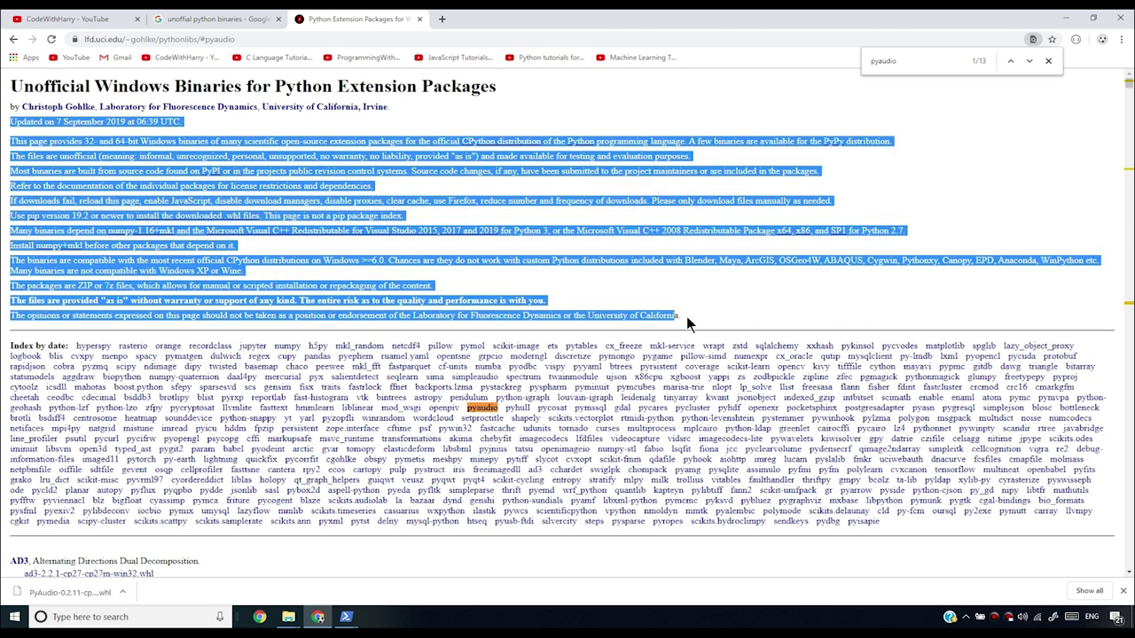
pyautogui.click(686, 315)
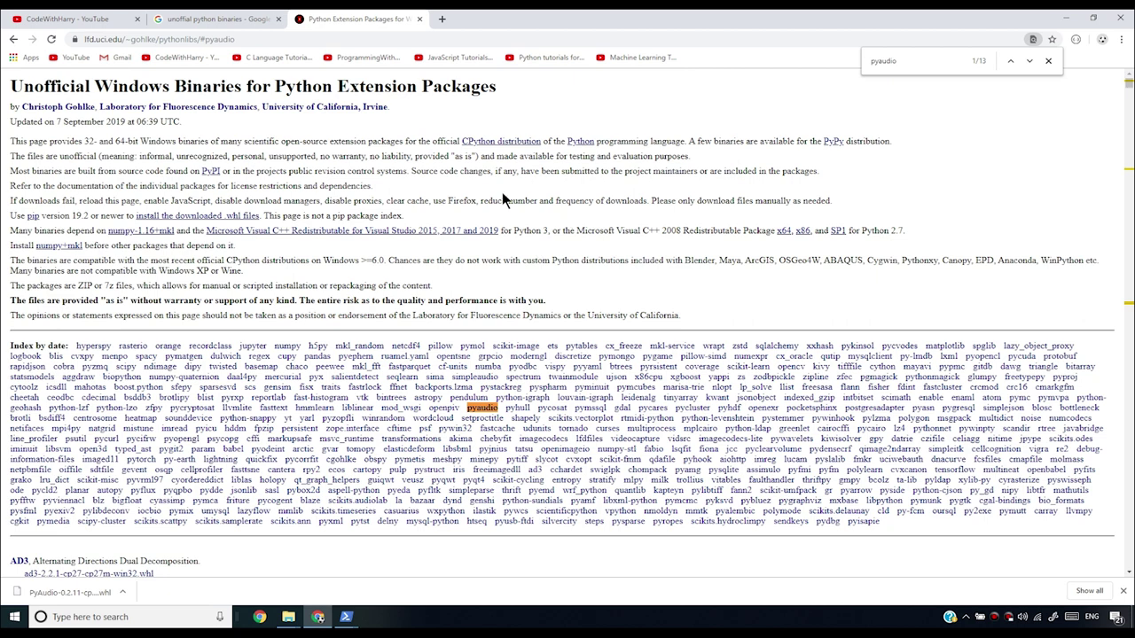
pyautogui.hotkey('alt', 'Tab')
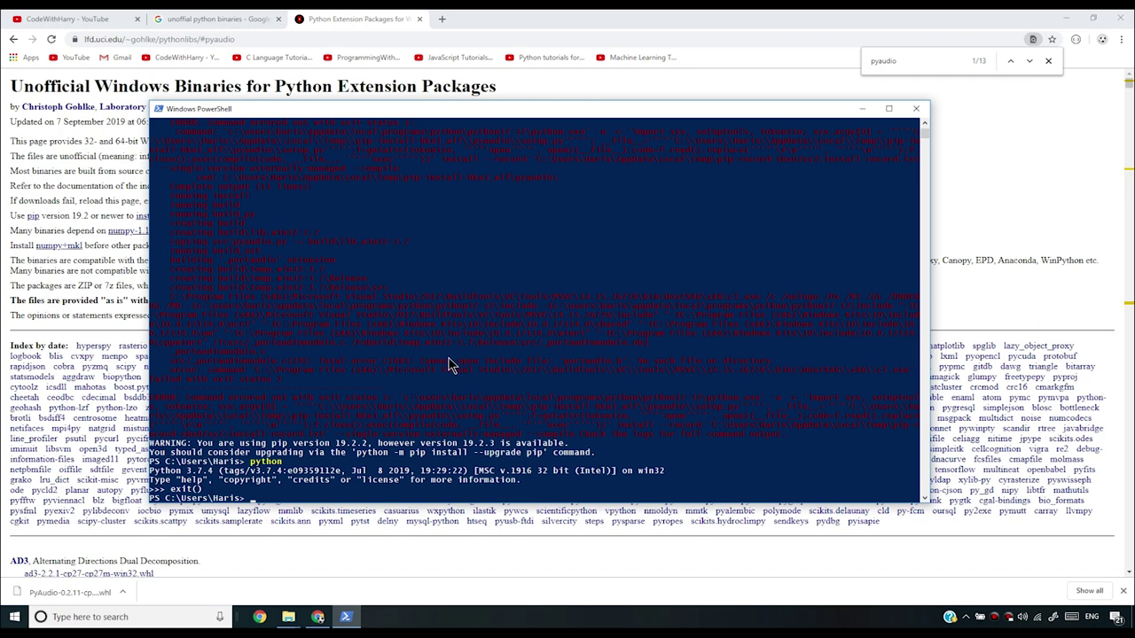
# Scroll through the earlier pip error output, then switch to the CodeWithHarry YouTube tab.
pyautogui.scroll(2, 437, 365)
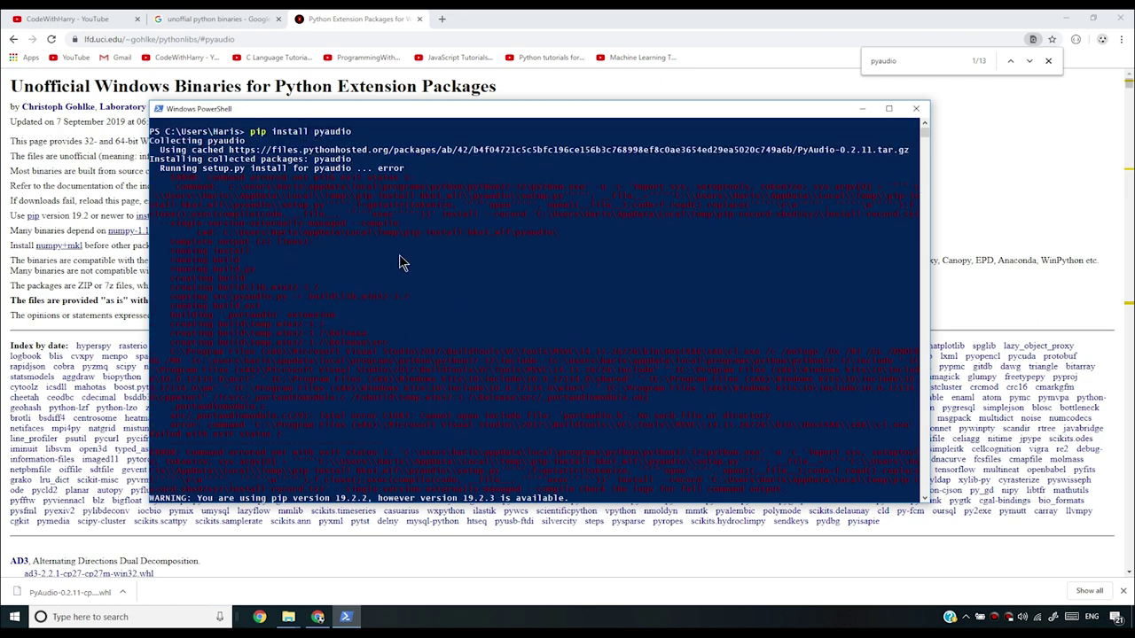
pyautogui.scroll(-2, 353, 267)
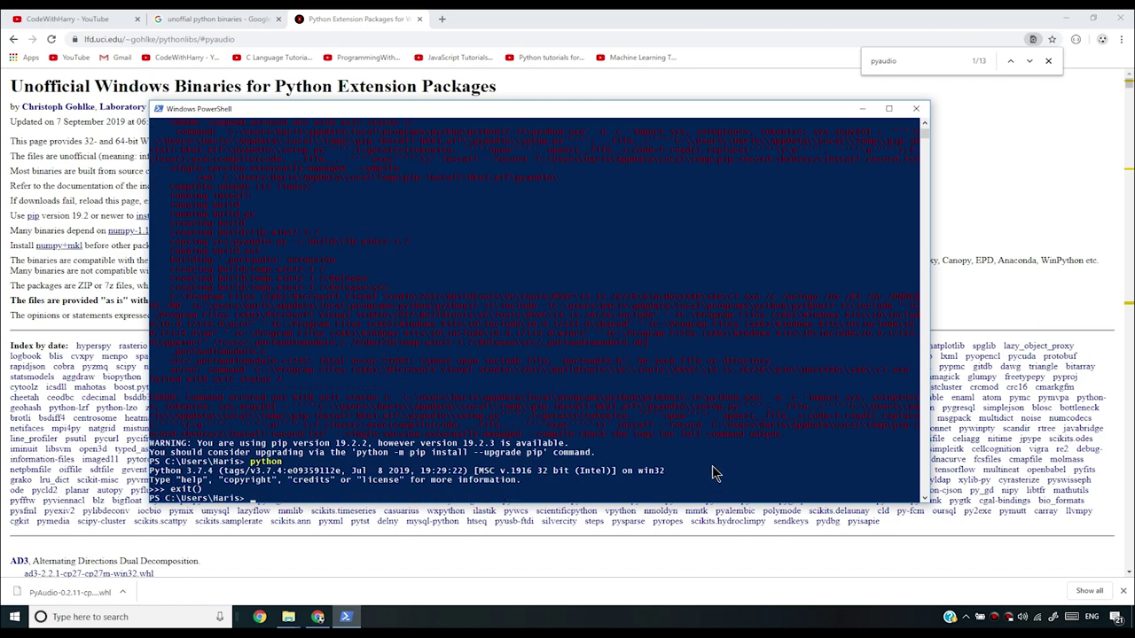
pyautogui.scroll(-4, 585, 363)
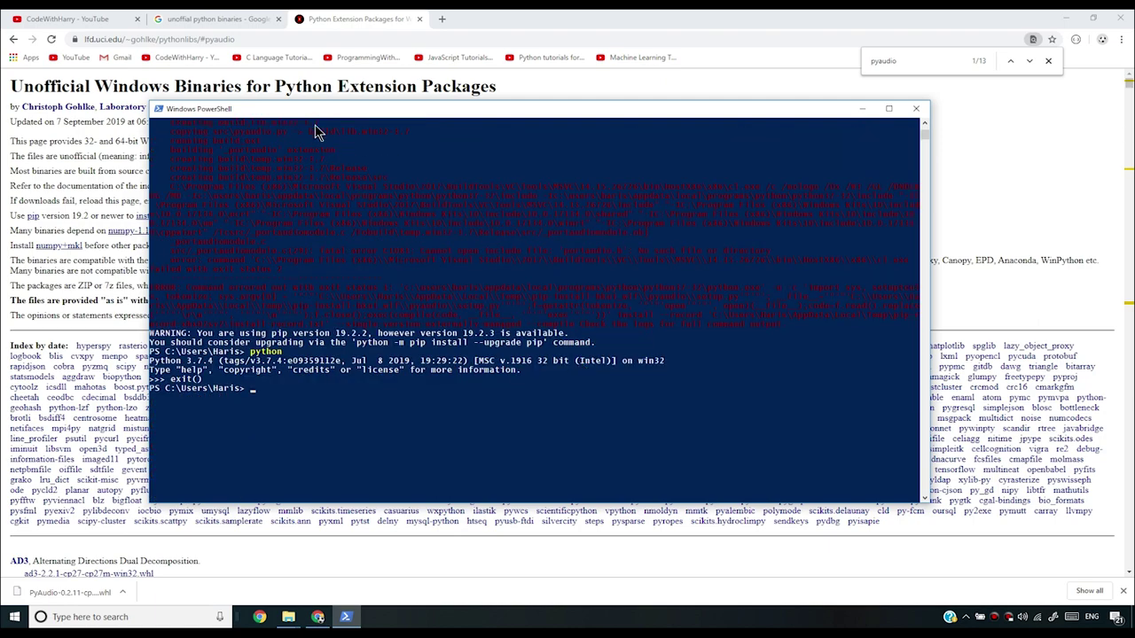
pyautogui.click(107, 19)
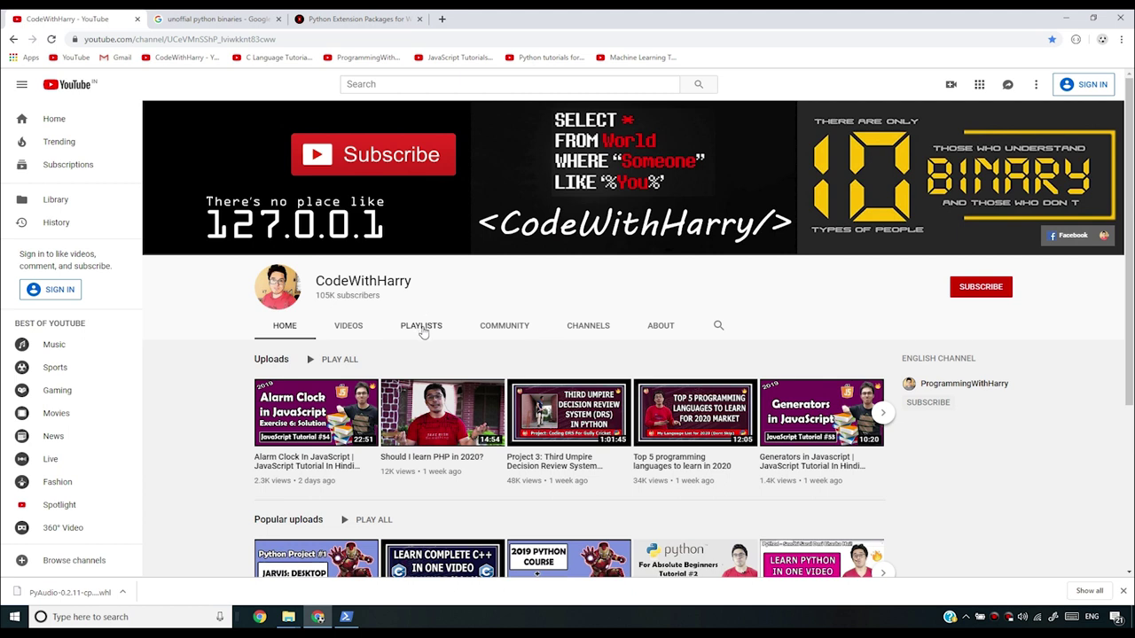
# Search YouTube for 'no module named mysqldb', then return to the CodeWithHarry channel page.
pyautogui.click(497, 84)
pyautogui.write('no module named mysq')
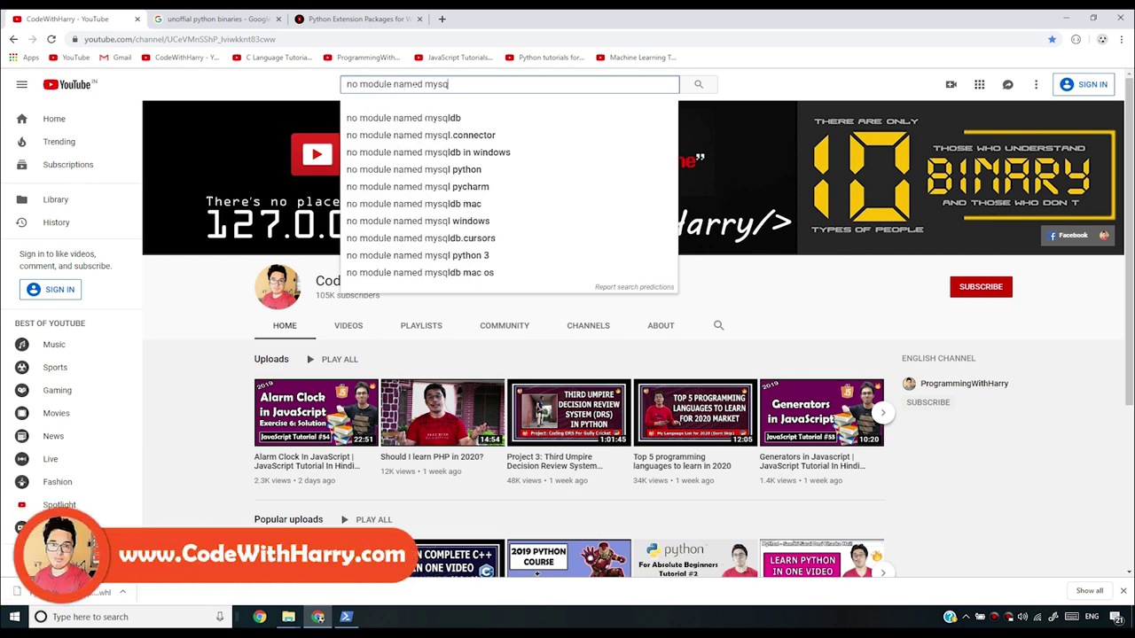
pyautogui.press('Down')
pyautogui.press('Return')
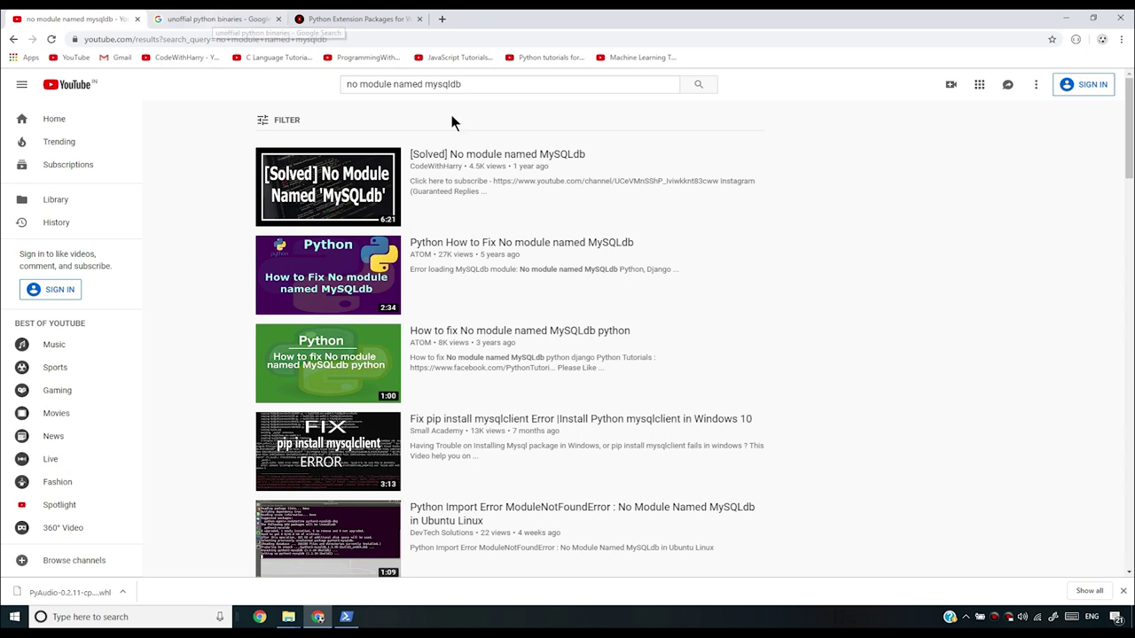
pyautogui.click(14, 39)
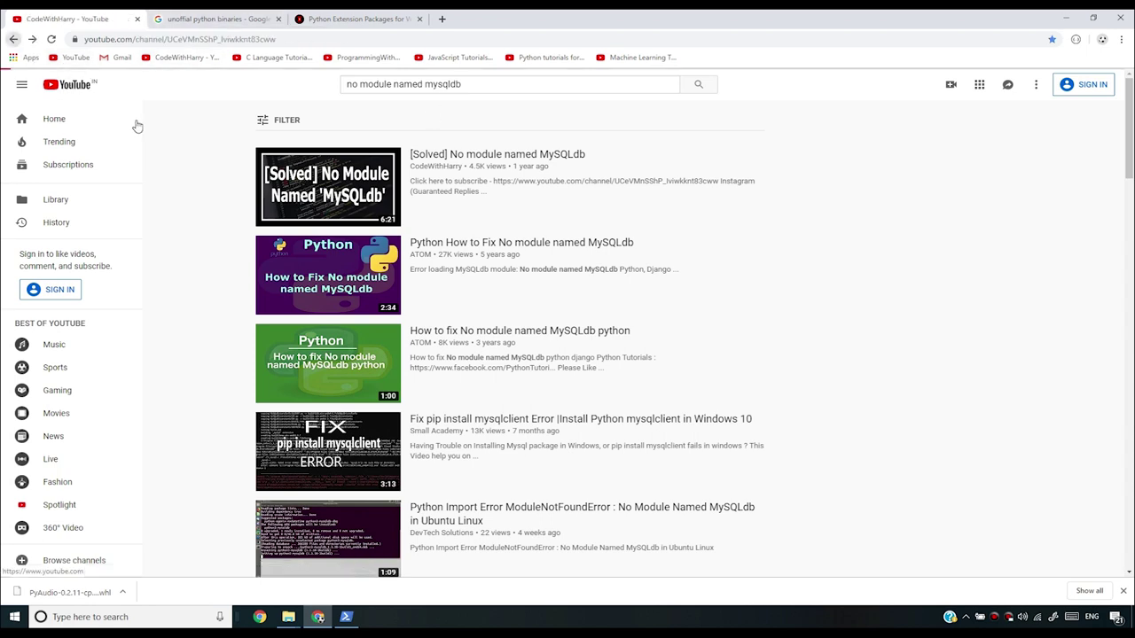
# Scroll through CodeWithHarry's Popular uploads and Created playlists, then return to Python Extension Packages.
pyautogui.scroll(-3, 137, 126)
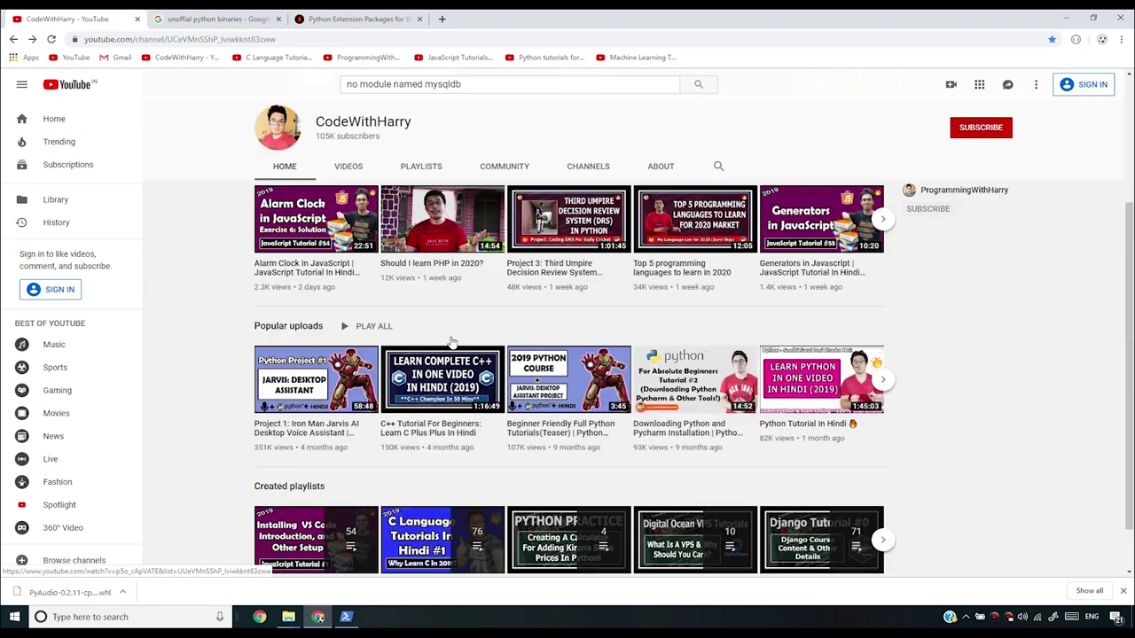
pyautogui.scroll(-1, 651, 424)
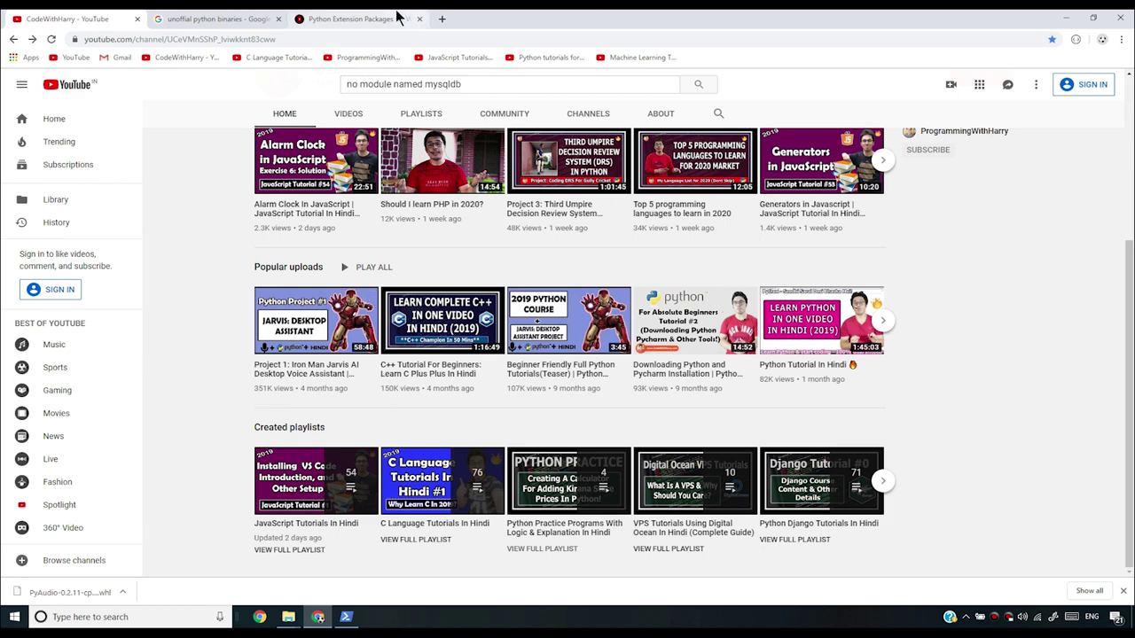
pyautogui.click(355, 19)
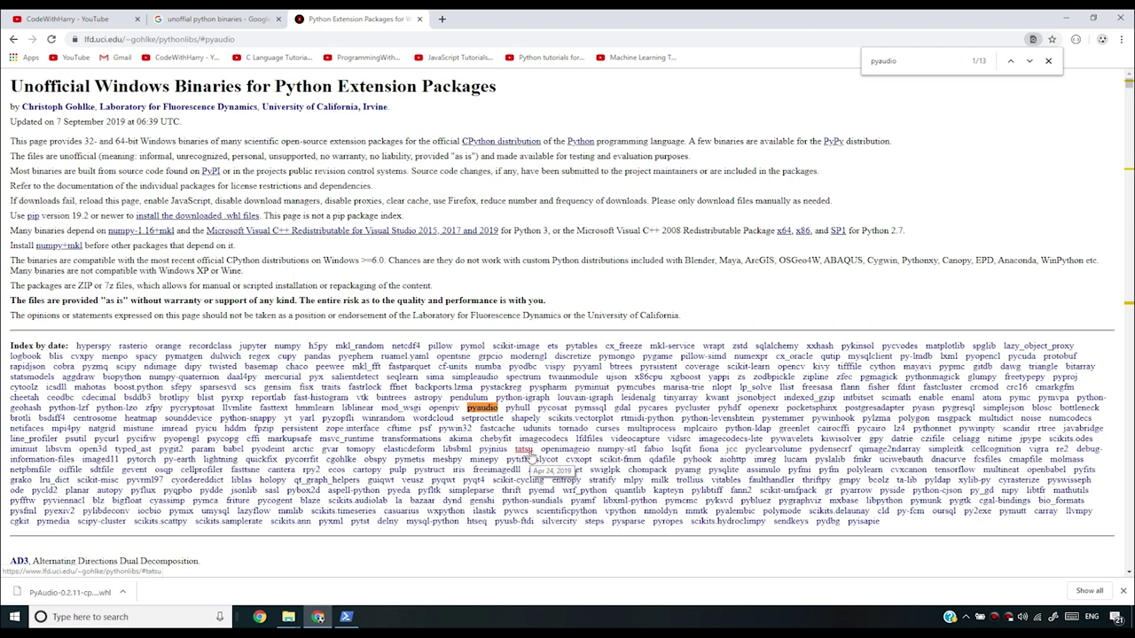
# Switch back to the CodeWithHarry YouTube tab with Ctrl+Tab.
pyautogui.hotkey('ctrl', 'Tab')
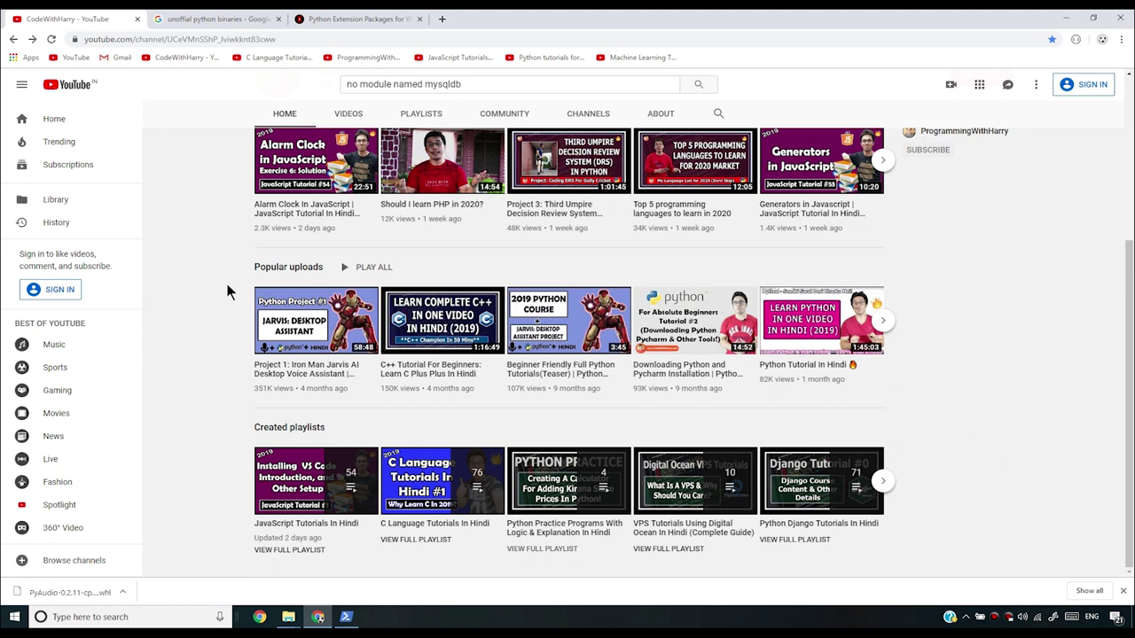
# On the channel's Playlists tab, open the '[Solved] General Python Errors In Hindi' playlist.
pyautogui.scroll(3, 224, 306)
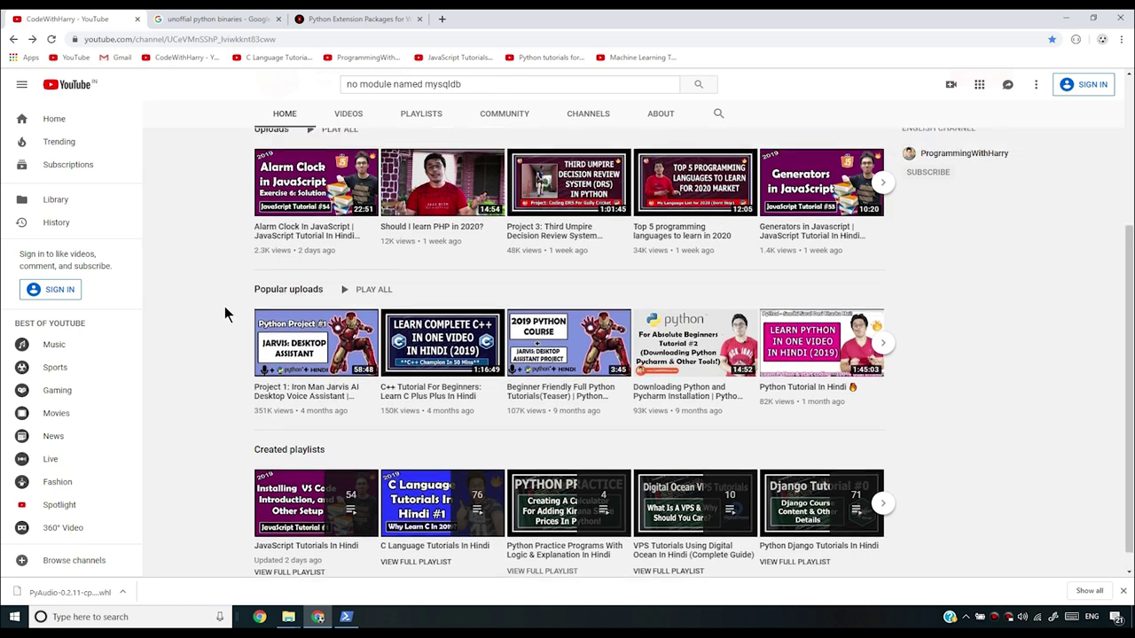
pyautogui.click(443, 337)
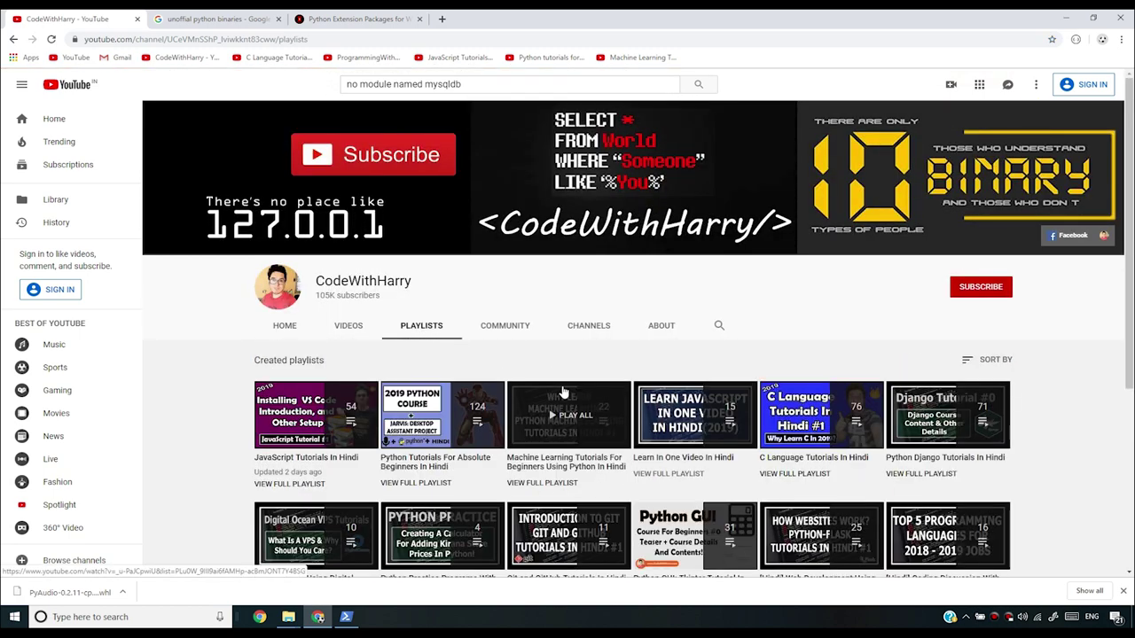
pyautogui.scroll(-2, 399, 399)
pyautogui.scroll(-2, 354, 399)
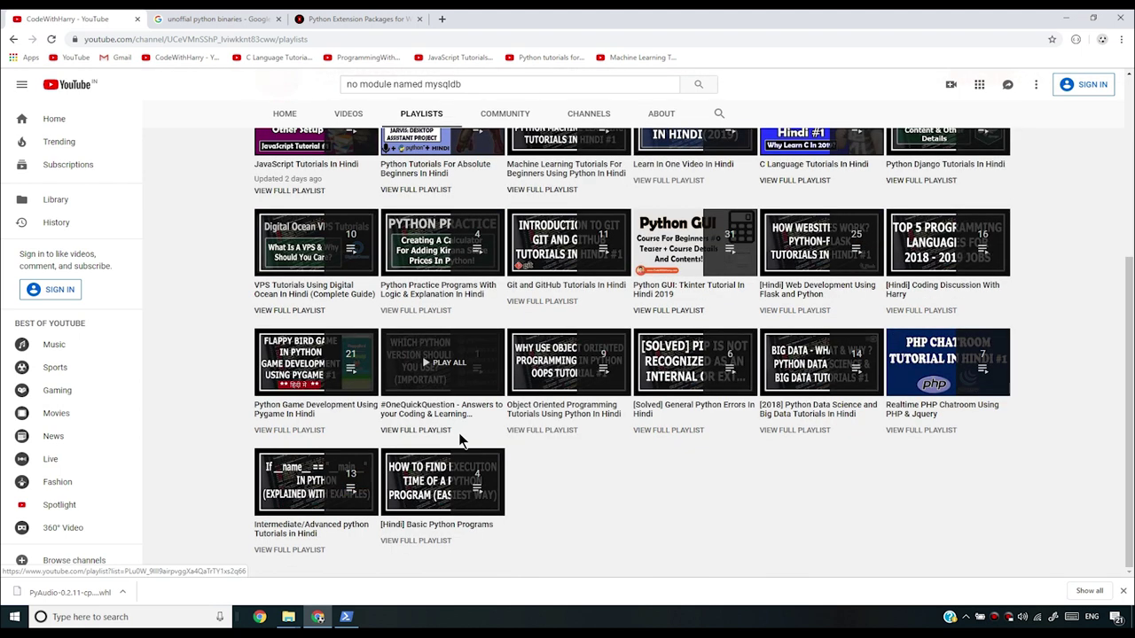
pyautogui.click(673, 437)
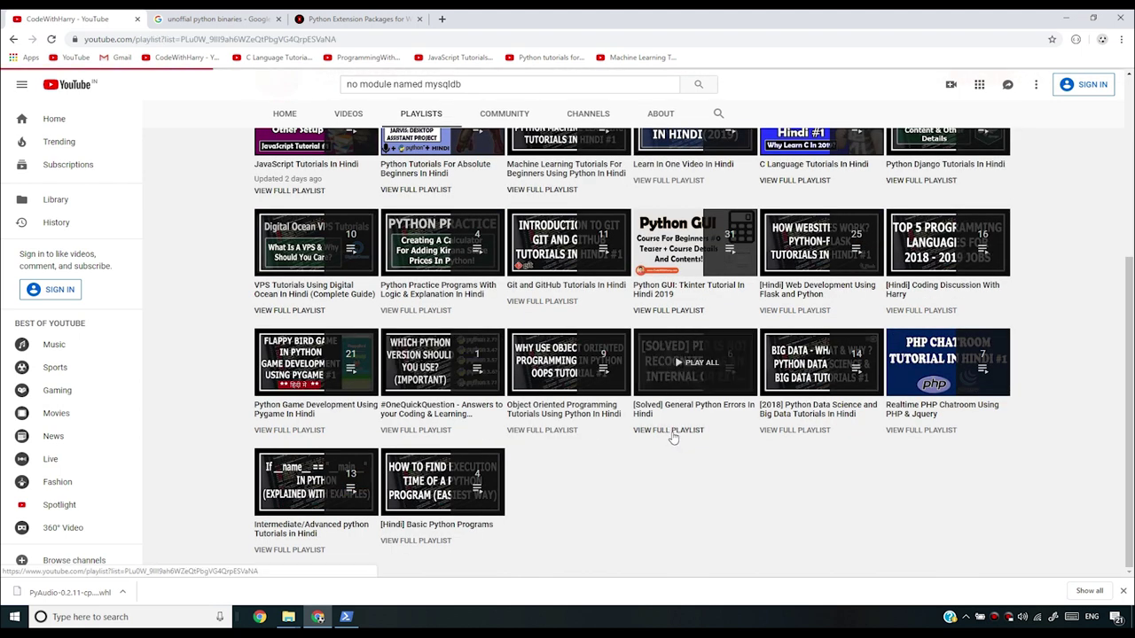